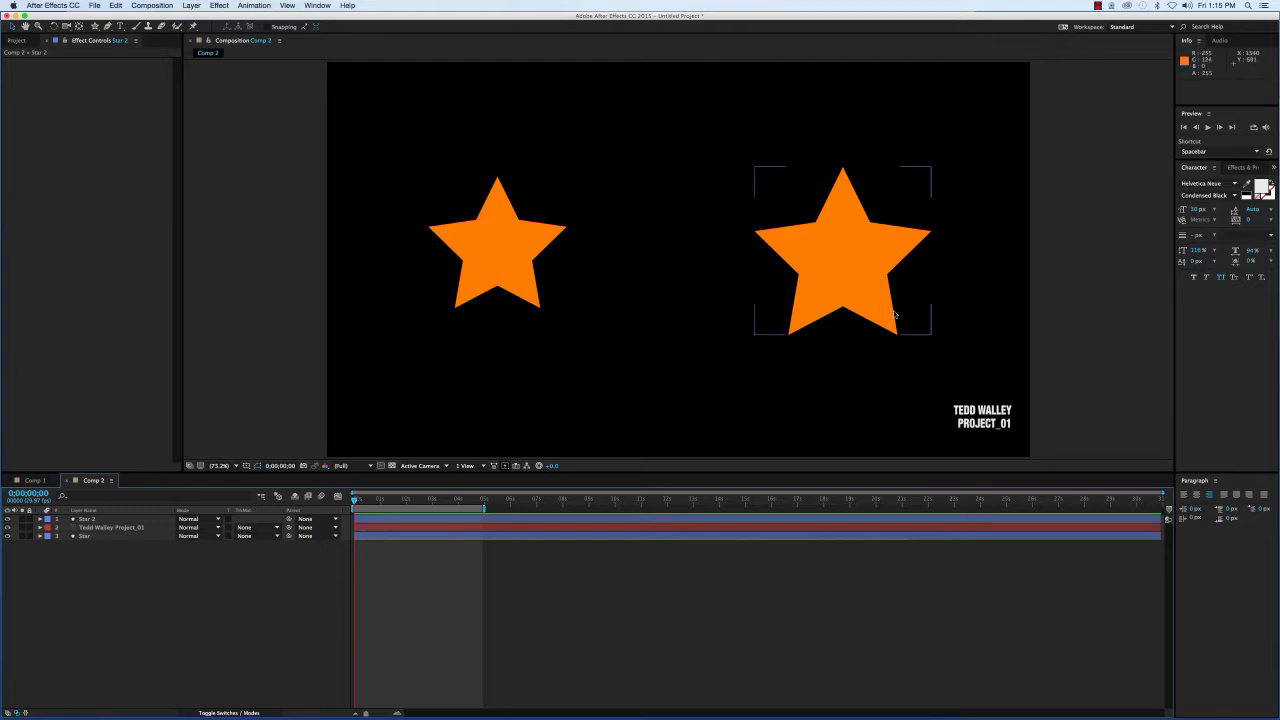
- Preview the star animation in Comp 2 and stop the playback
click(1213, 128)
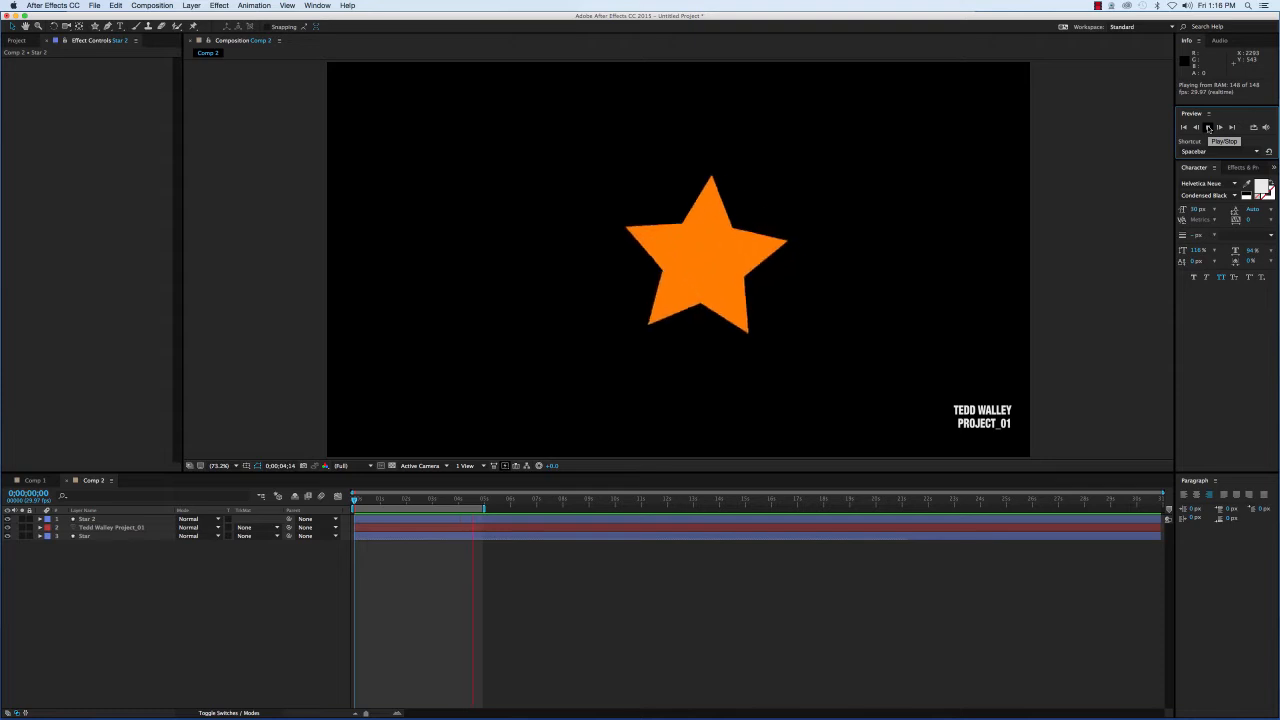
click(1208, 128)
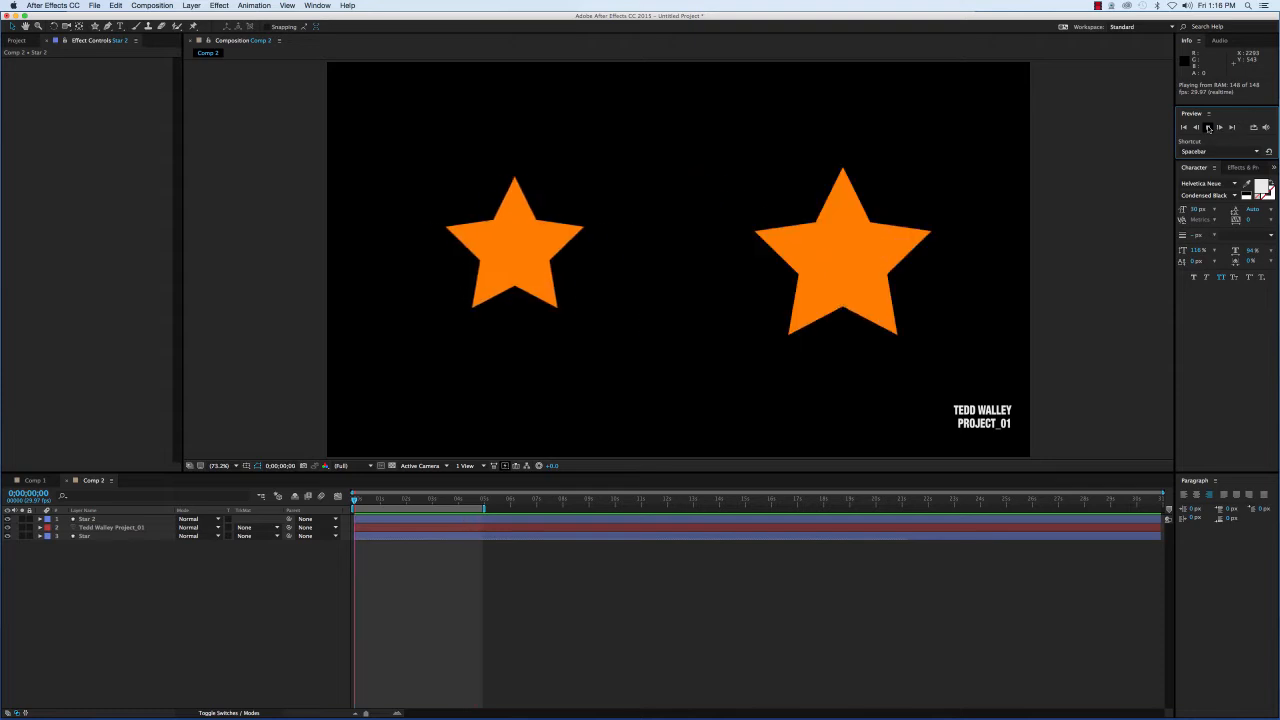
click(1208, 128)
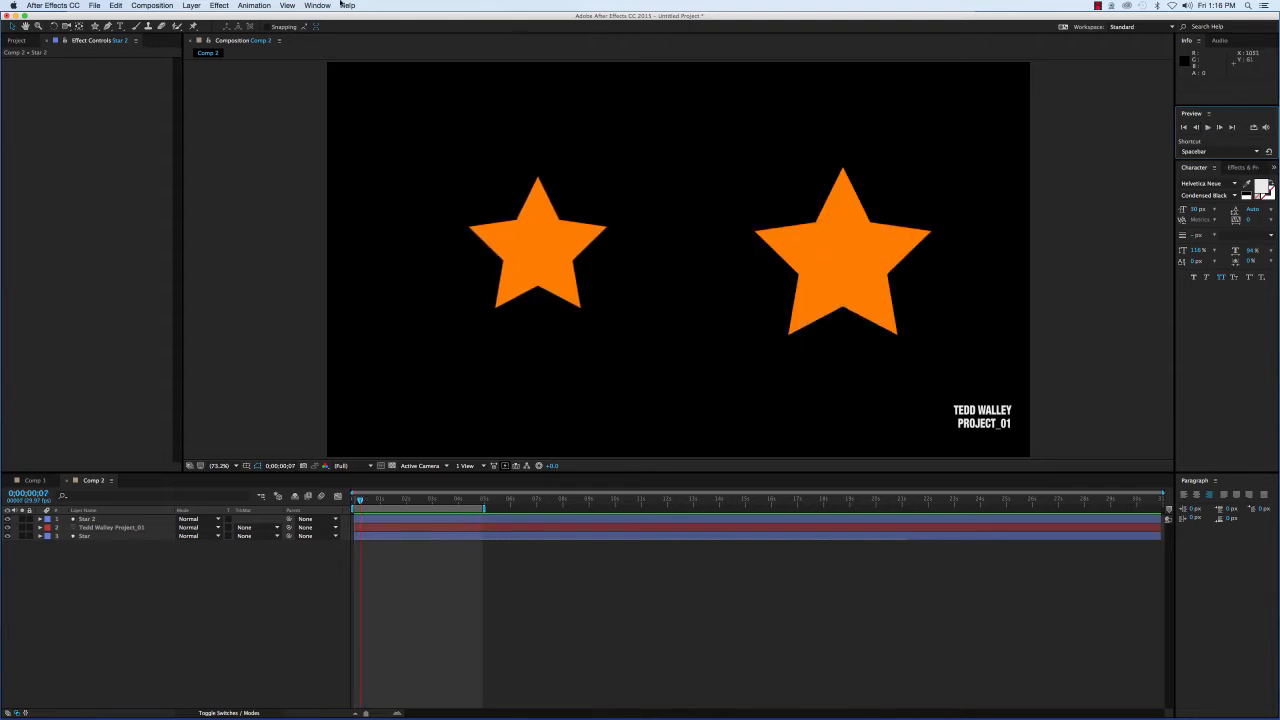
- Add Comp 2 to the render queue
click(168, 6)
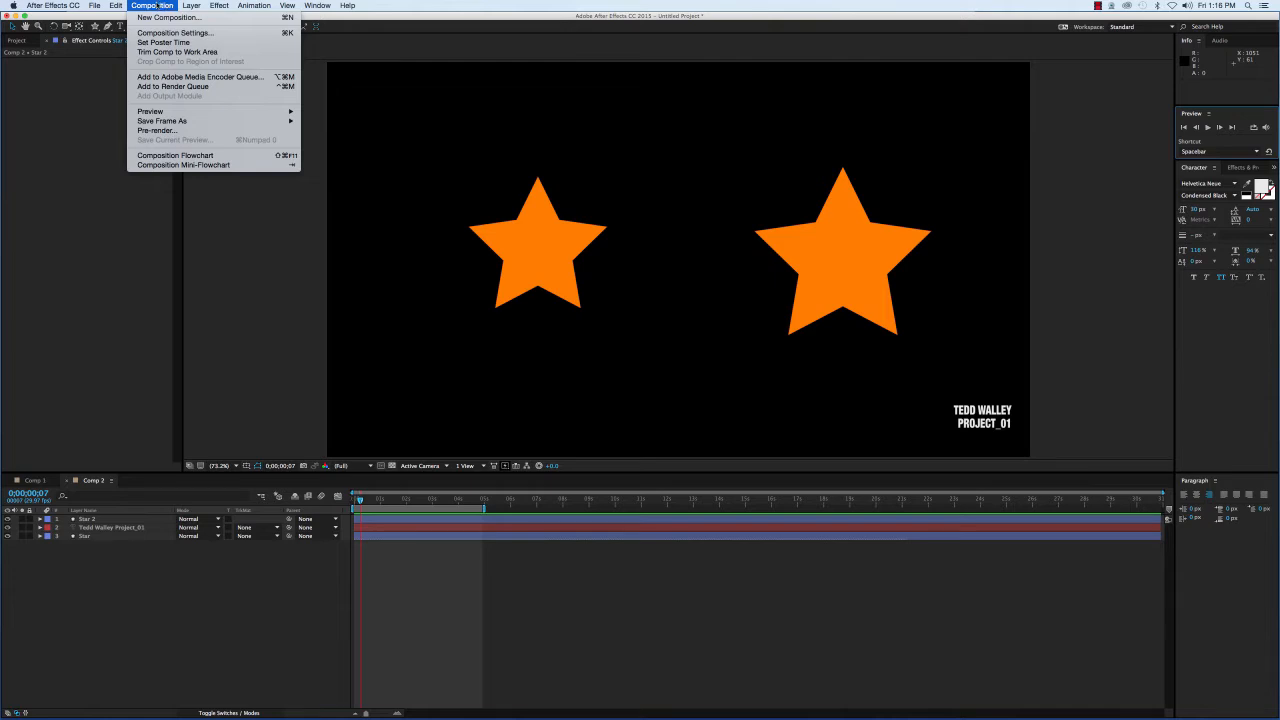
click(166, 87)
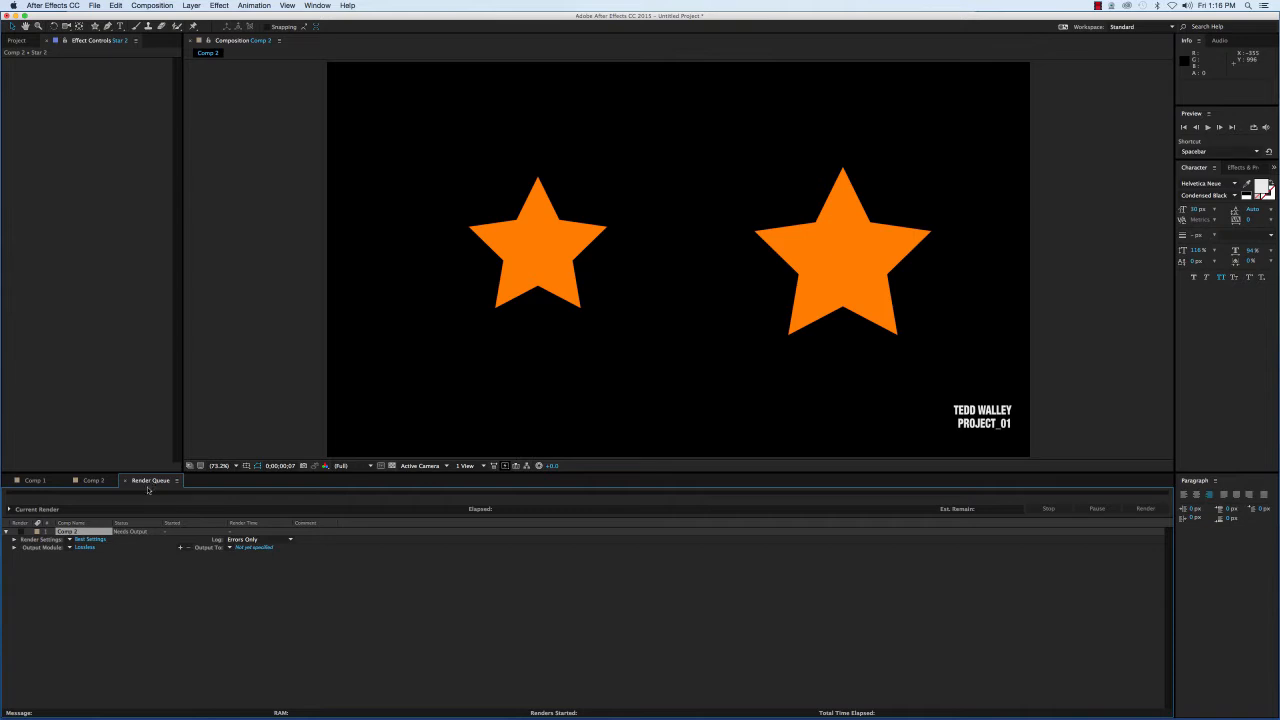
double_click(88, 533)
click(148, 481)
- Set the render settings of Comp 2 to Best quality and accept them
click(86, 540)
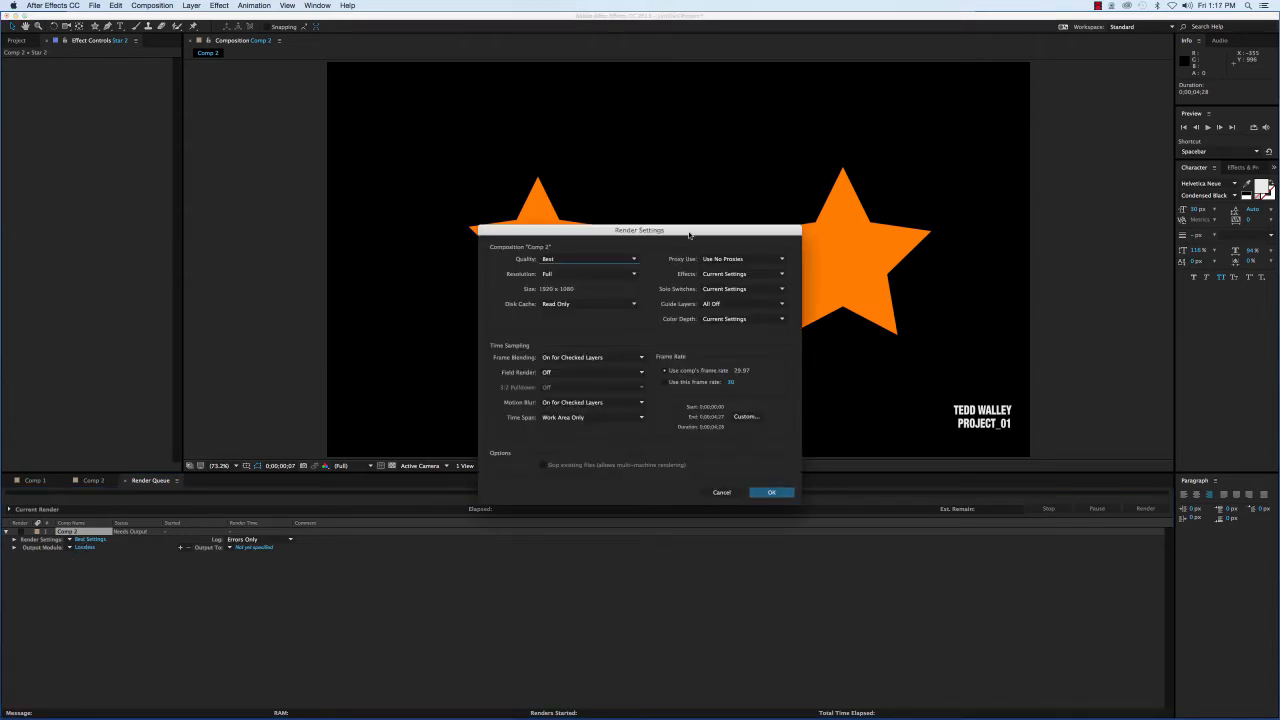
drag(689, 234, 690, 154)
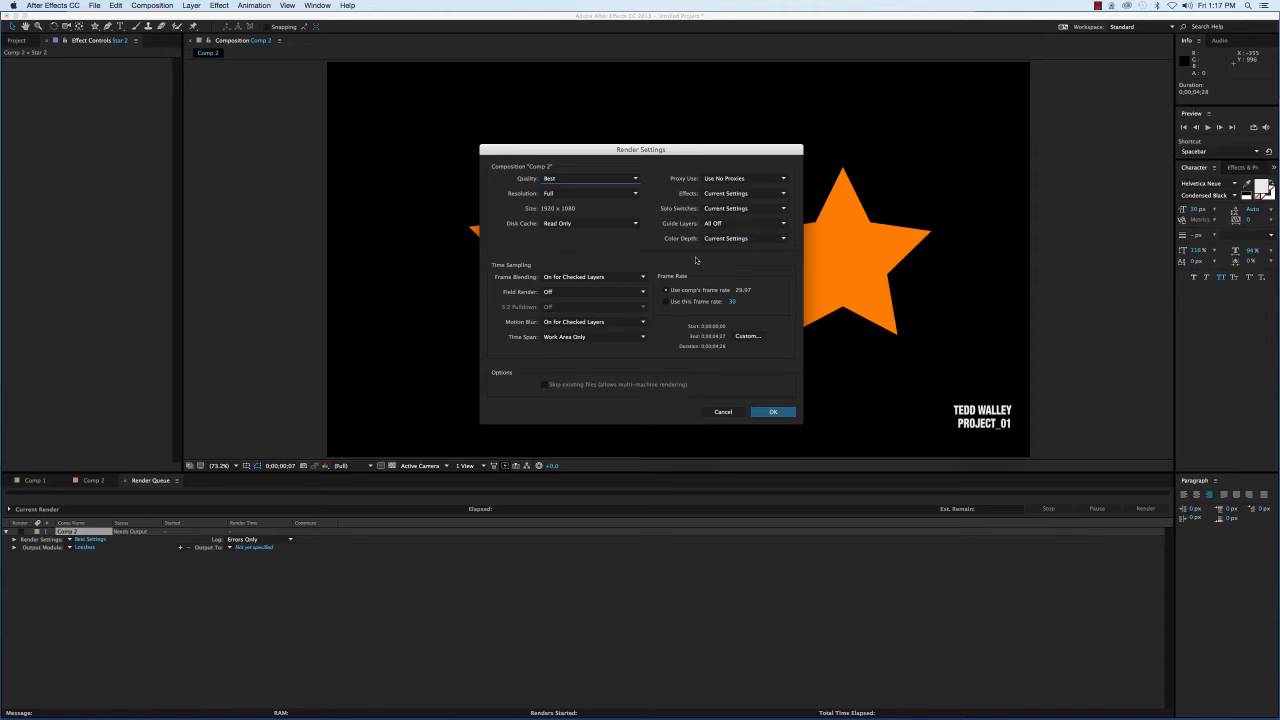
click(635, 179)
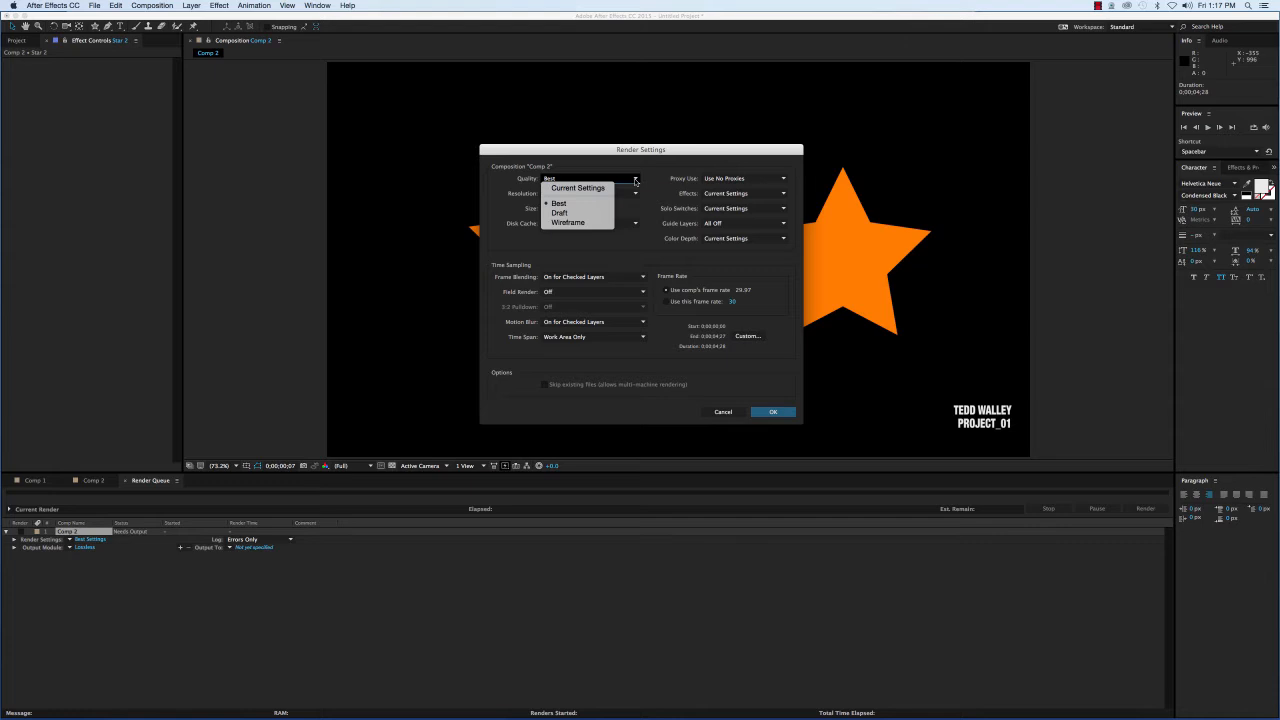
click(560, 204)
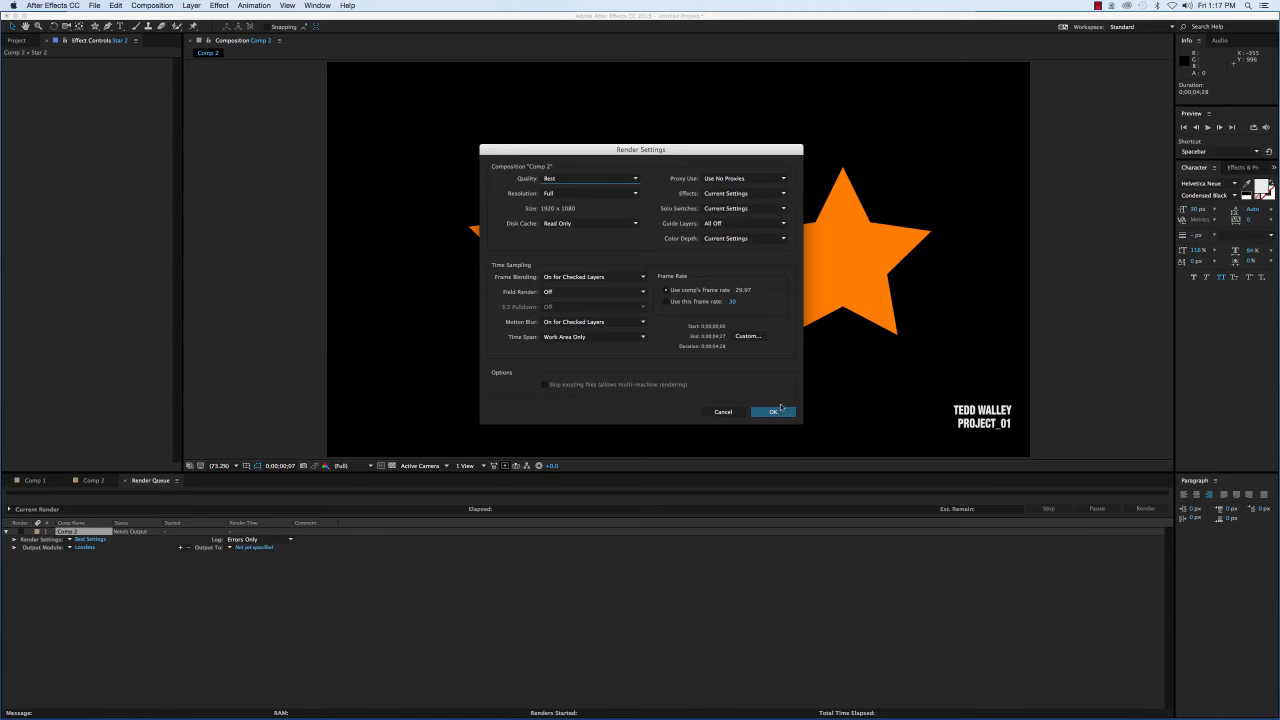
click(775, 412)
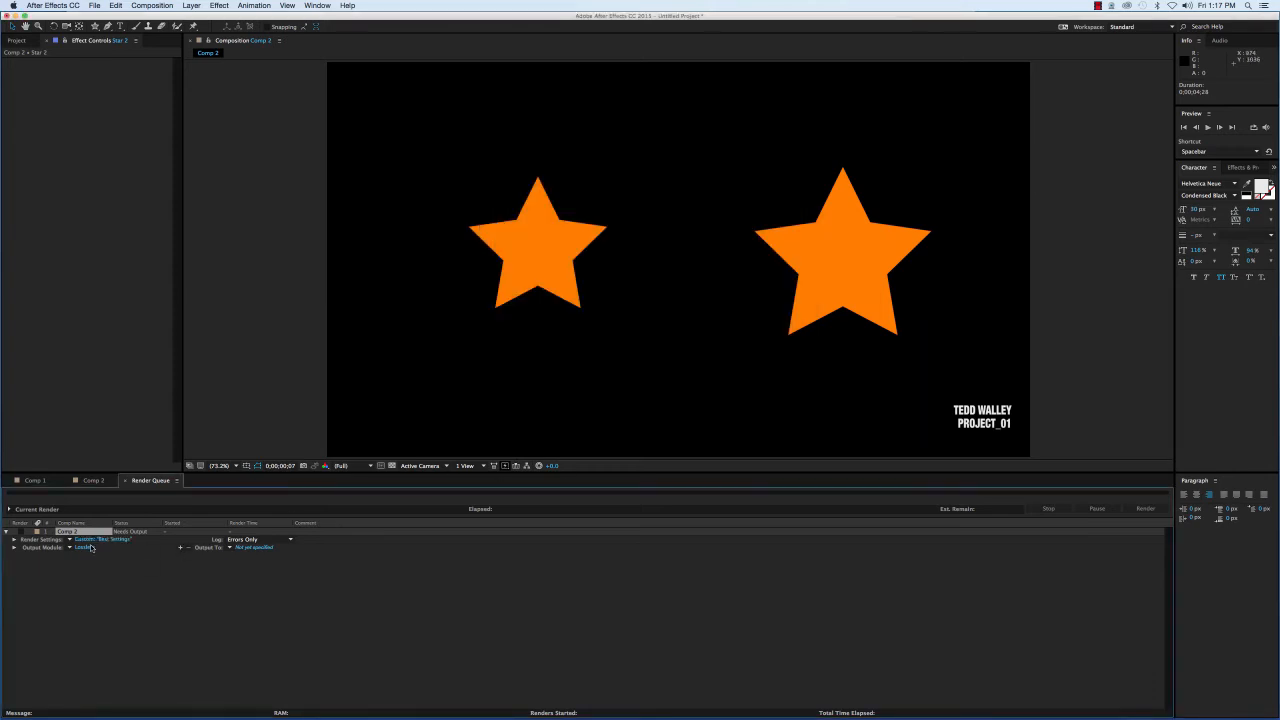
- Open the output module settings for Comp 2 and keep QuickTime as the output format
click(32, 549)
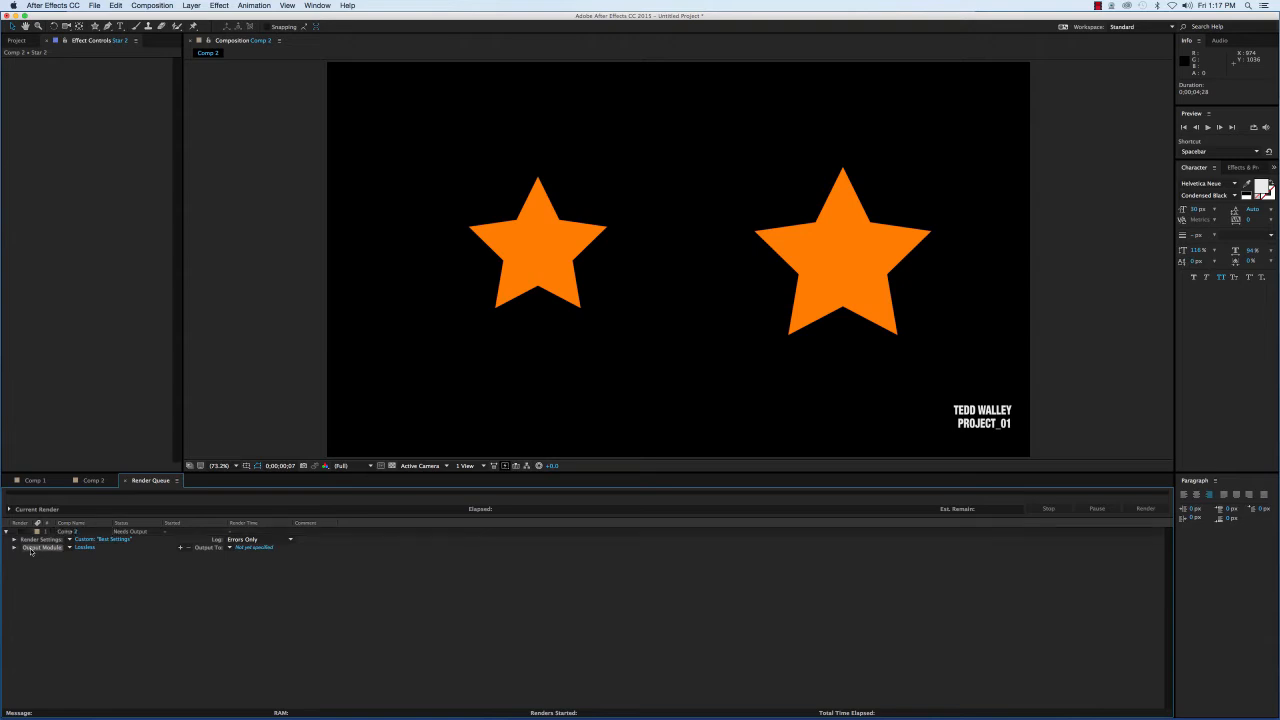
click(85, 548)
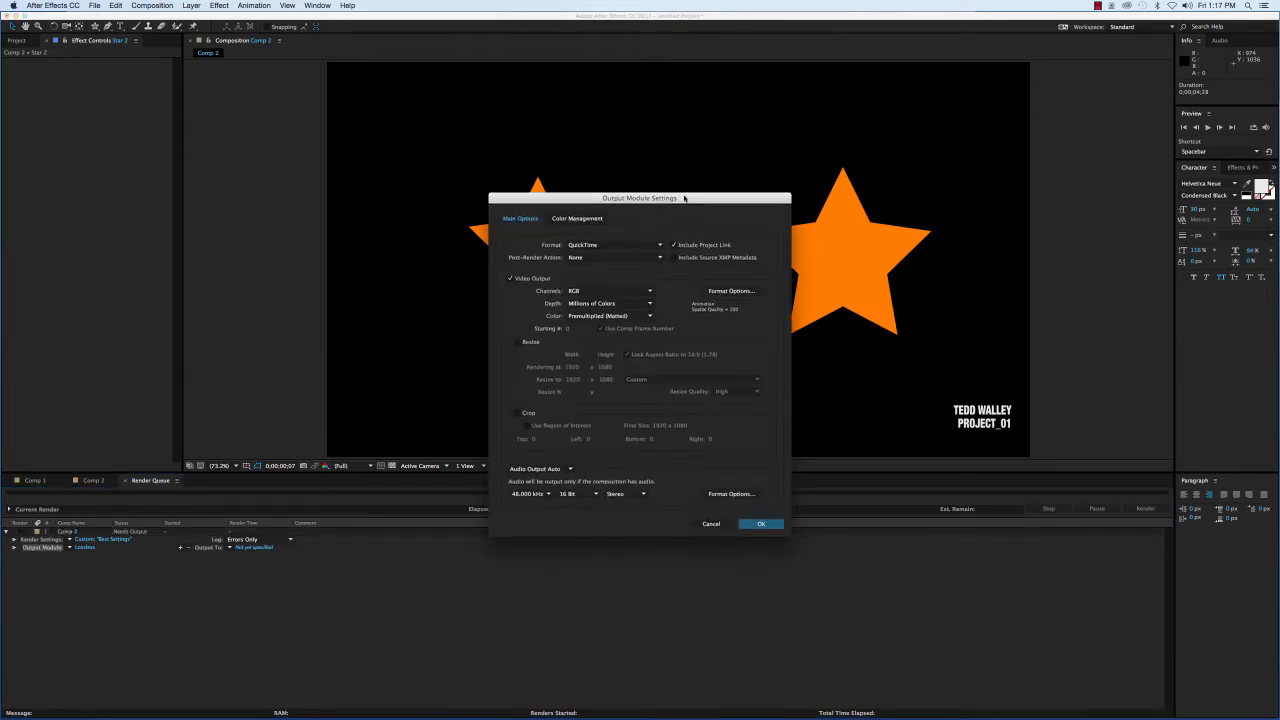
drag(684, 198, 678, 101)
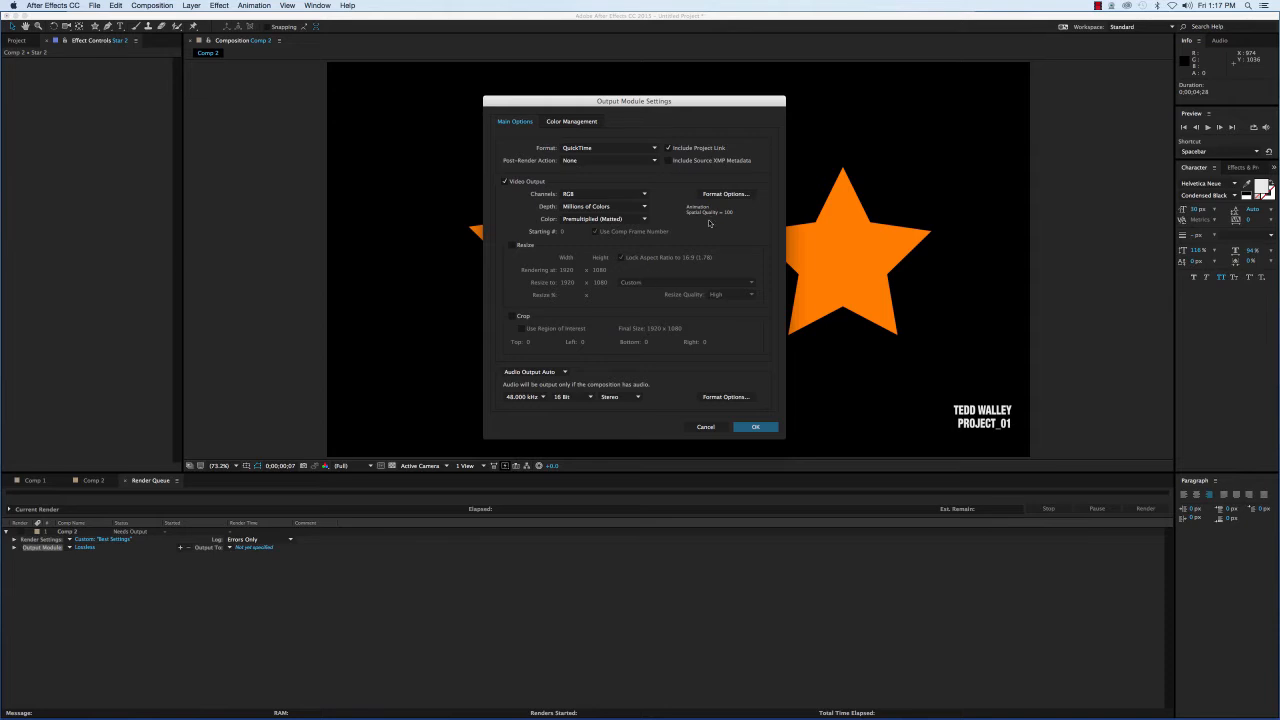
click(654, 148)
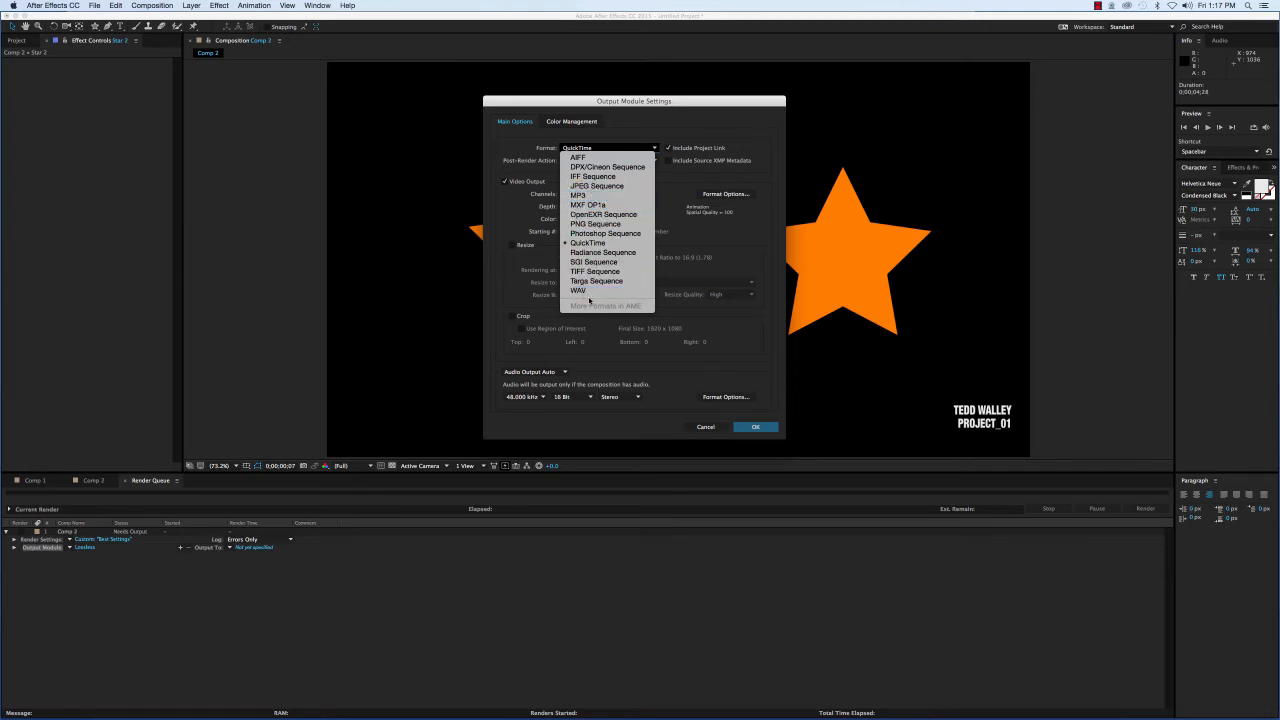
click(697, 121)
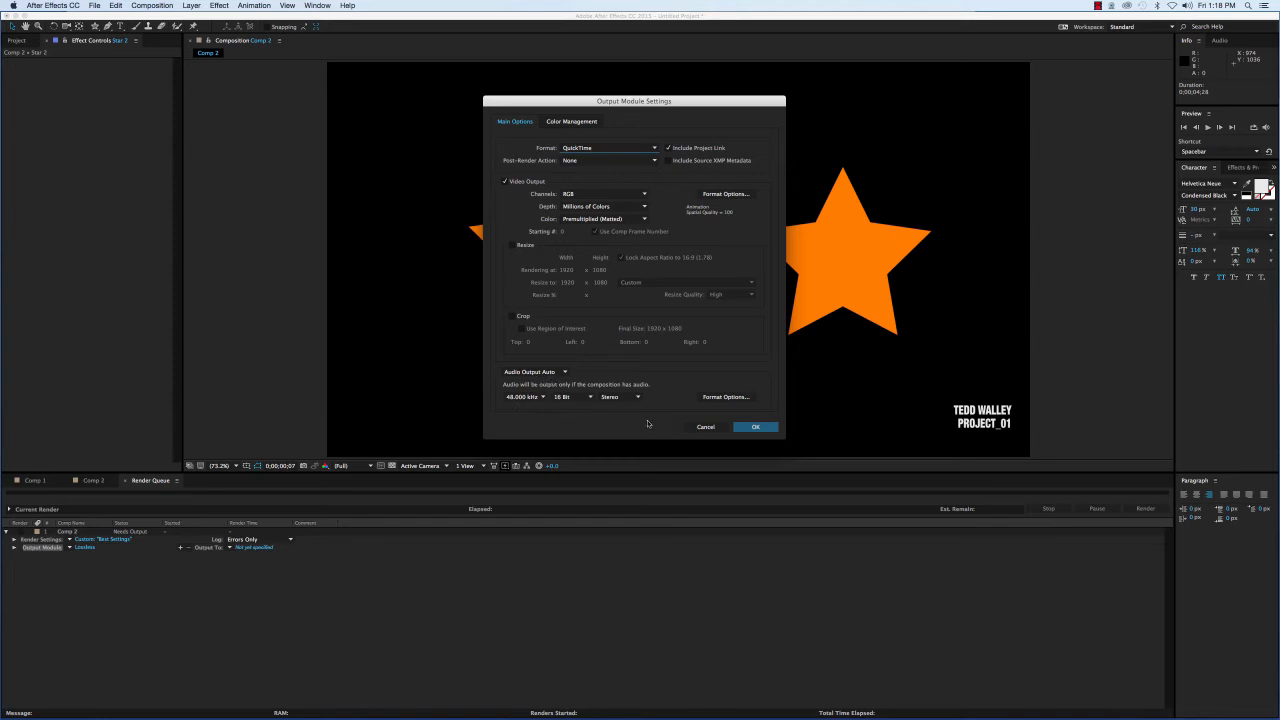
click(738, 193)
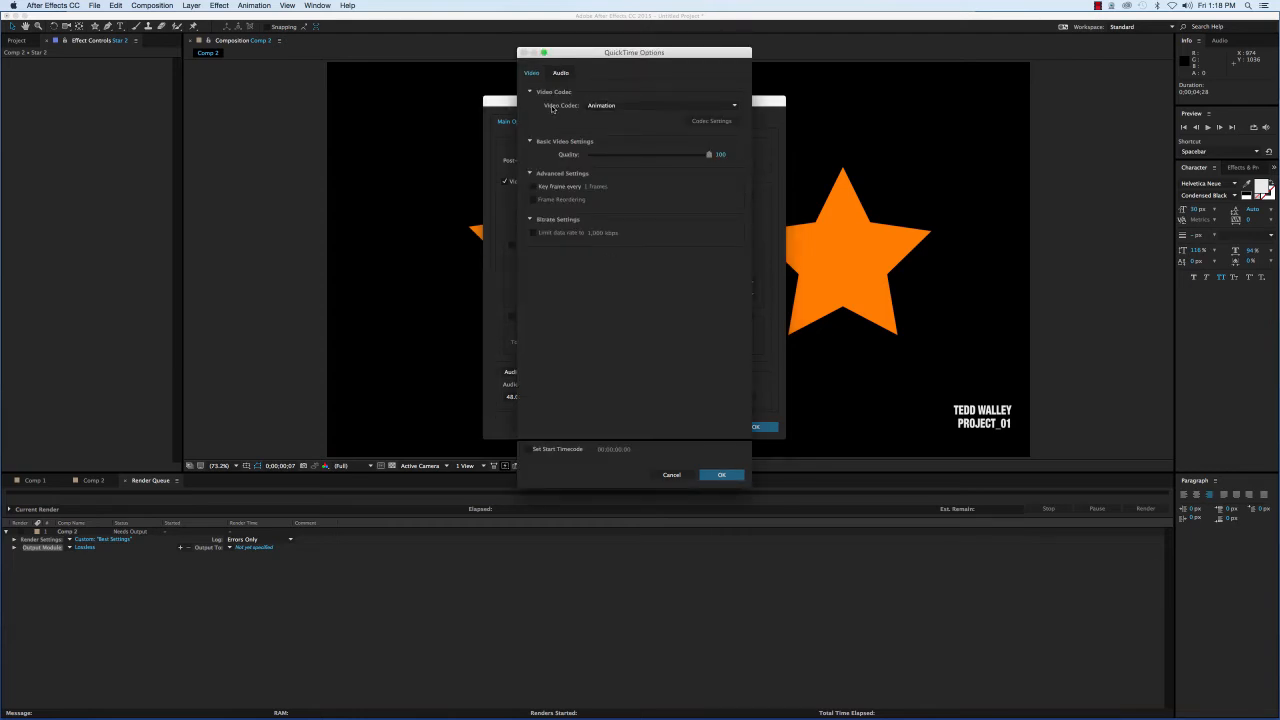
click(735, 107)
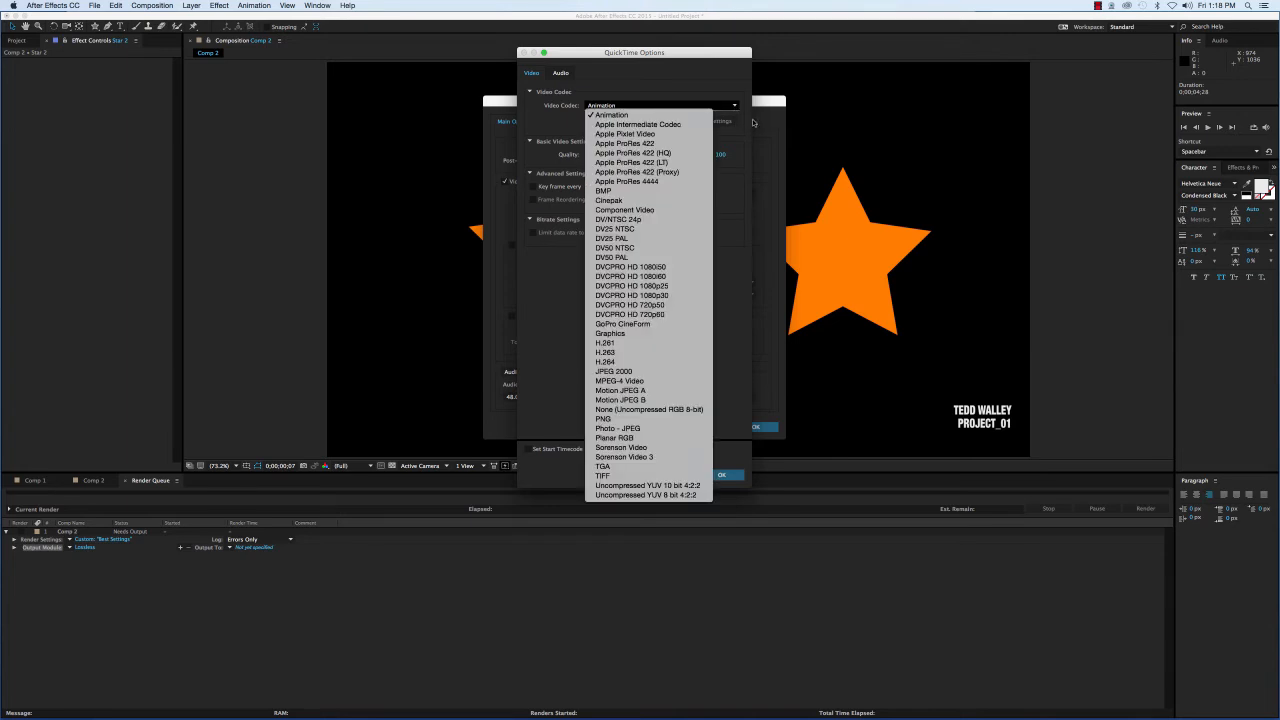
click(762, 130)
click(670, 474)
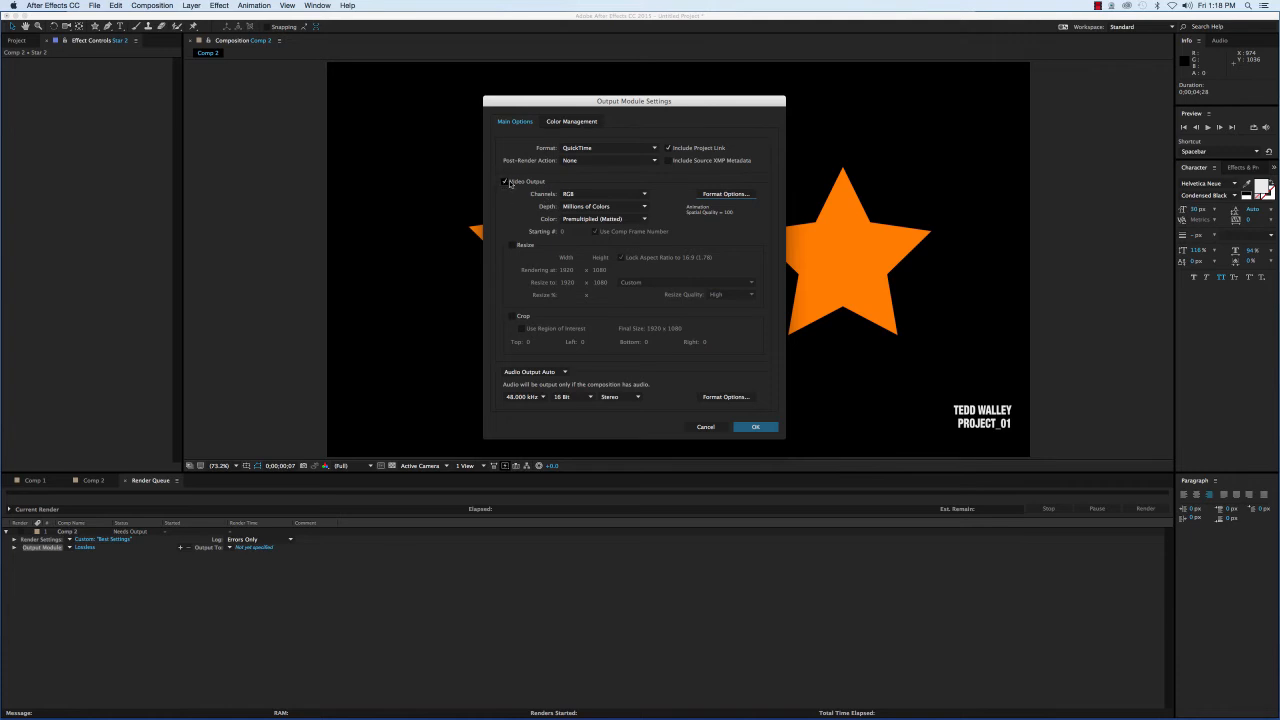
- Set the QuickTime video codec to H.264 in the video format options and accept them
click(714, 196)
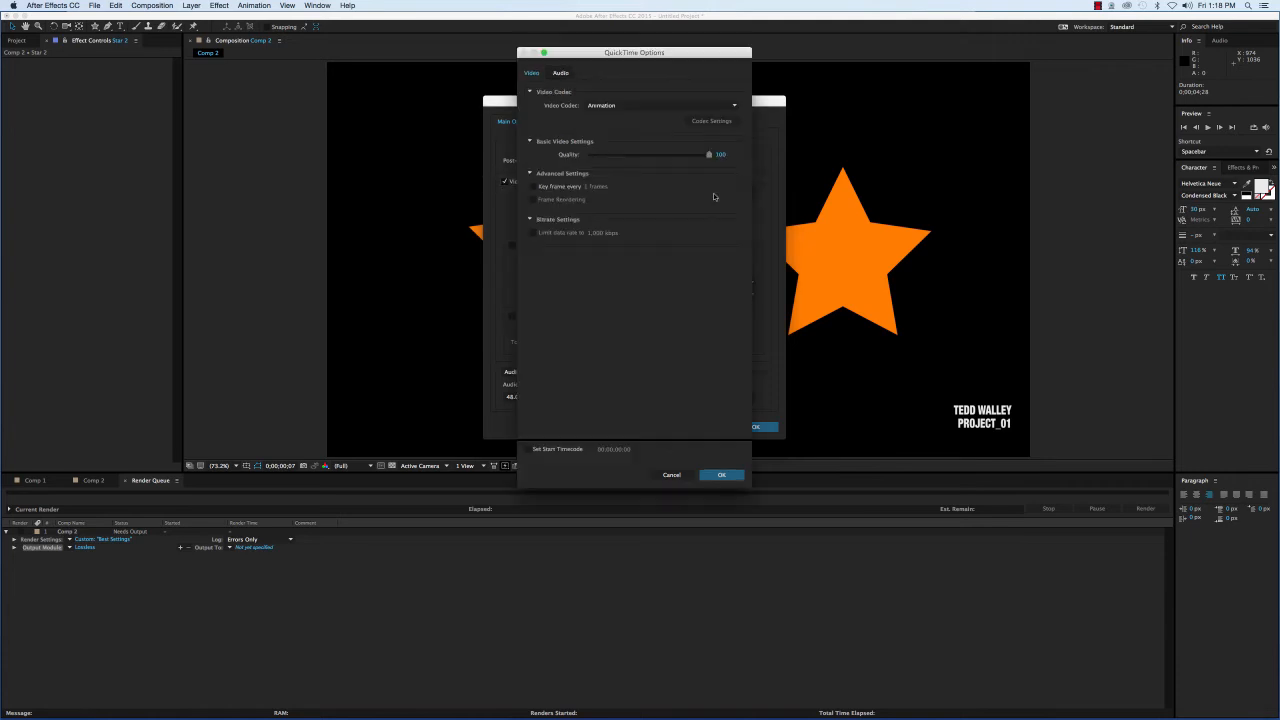
click(560, 73)
click(531, 73)
click(735, 106)
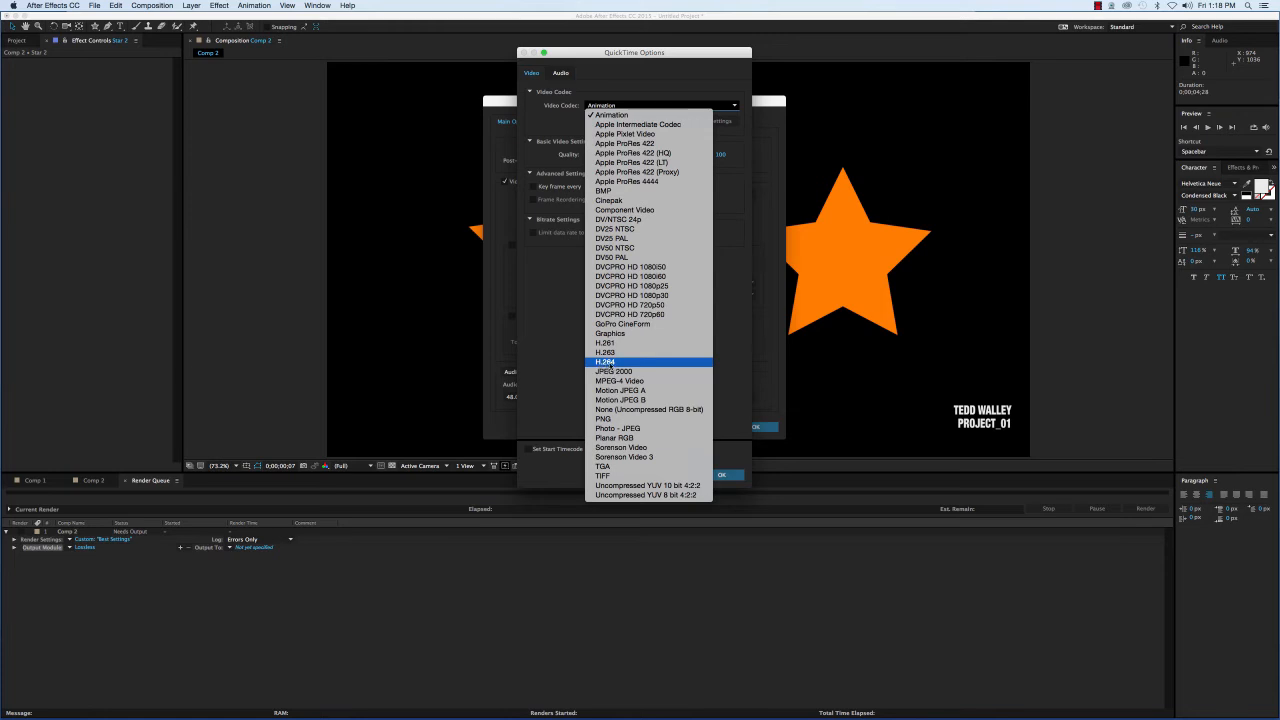
click(610, 362)
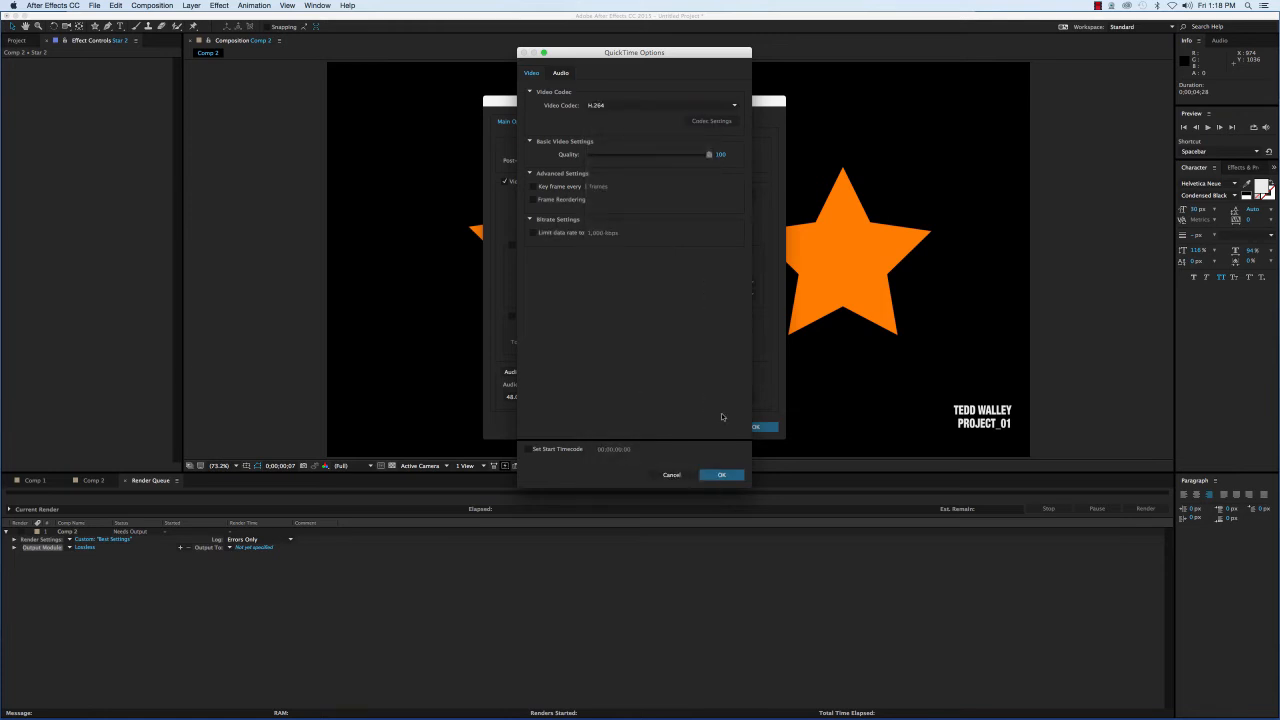
click(719, 476)
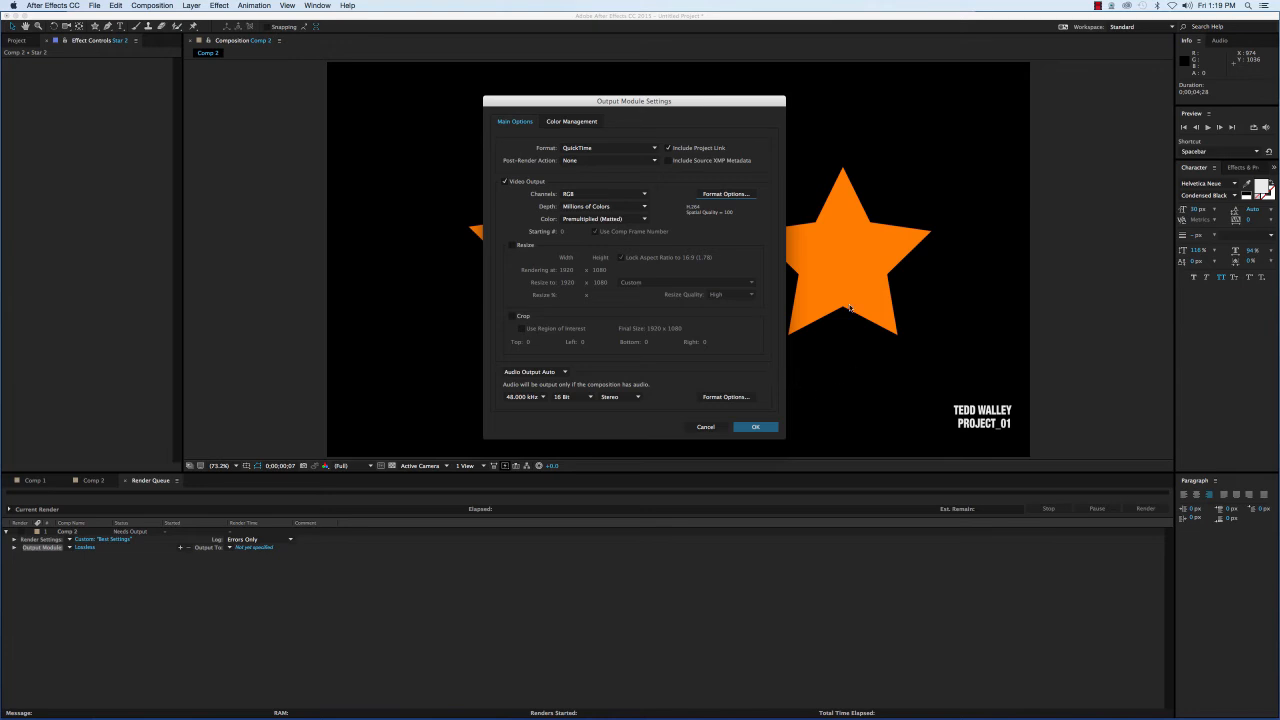
- Recheck the QuickTime video codec choices, keep H.264, and accept the output module settings
click(736, 195)
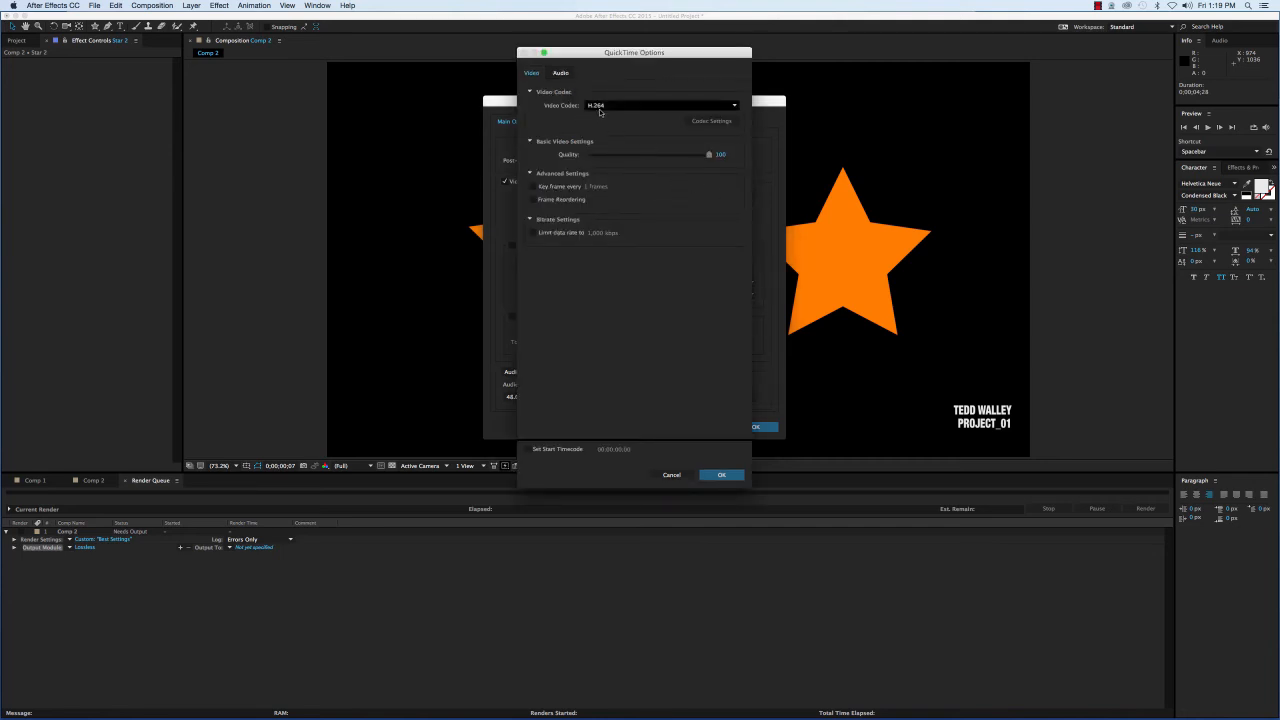
click(734, 107)
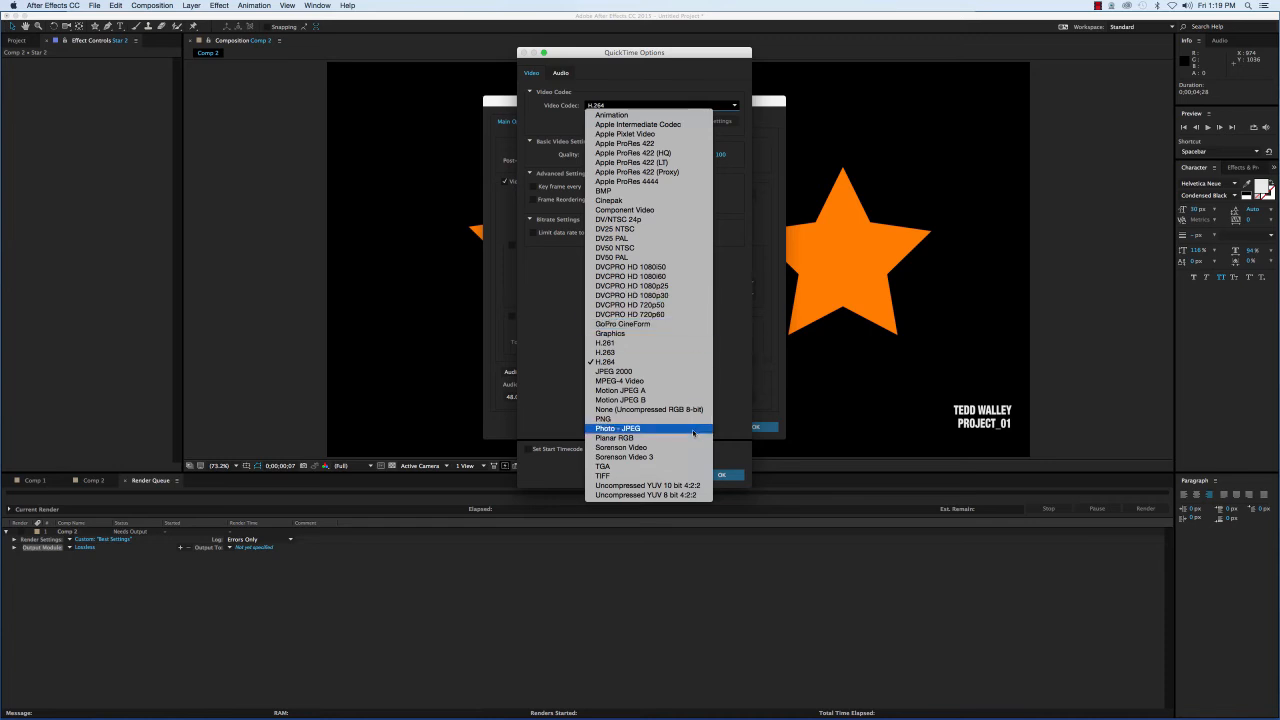
click(760, 366)
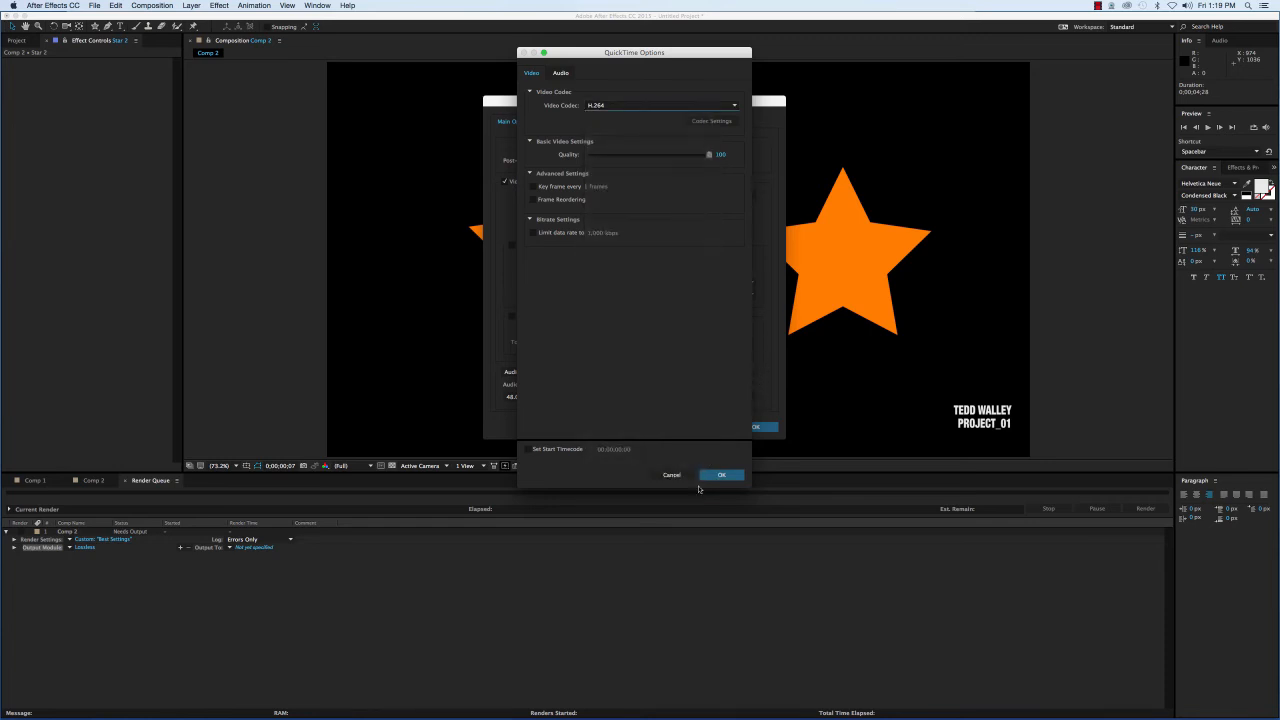
click(715, 475)
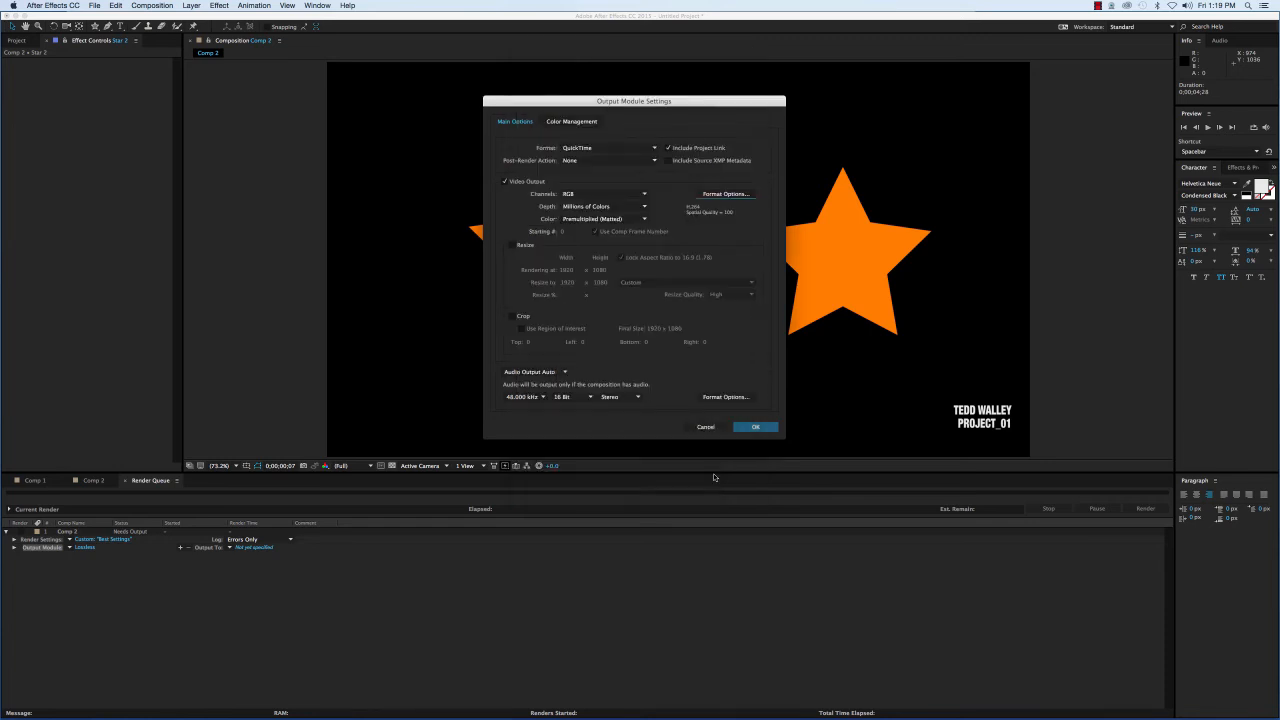
click(755, 429)
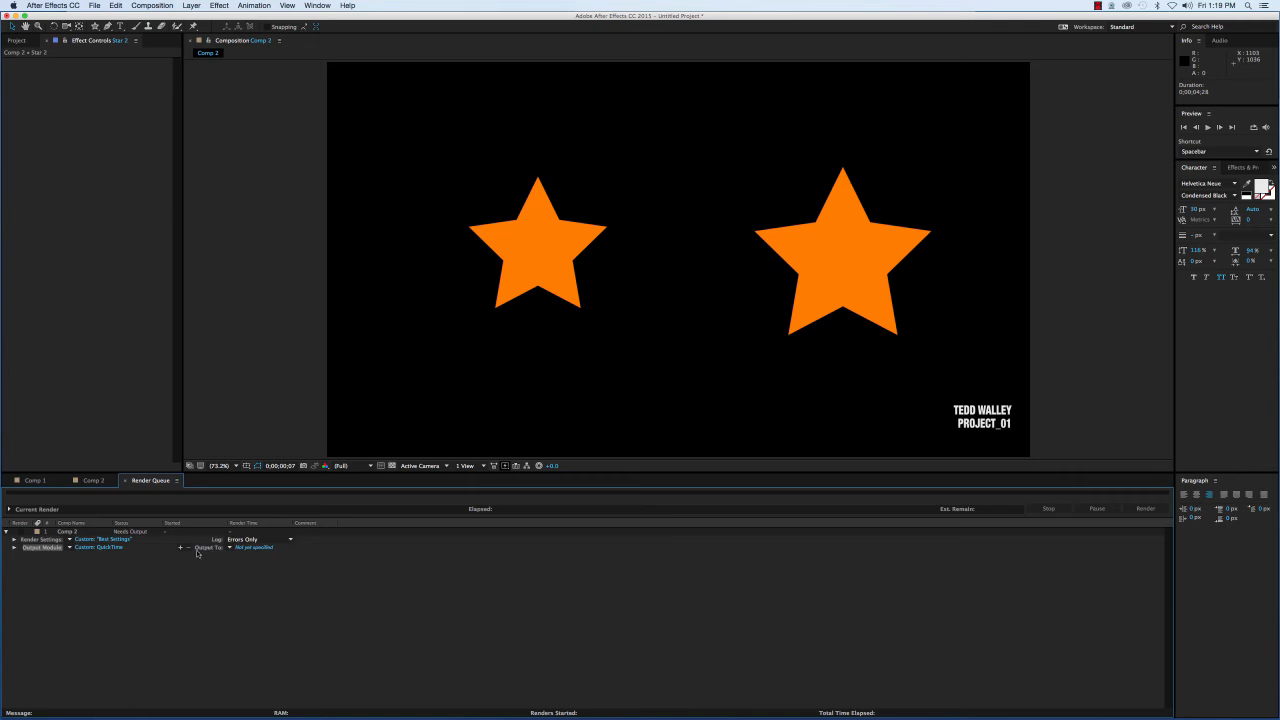
- Name the output movie with the author's full name followed by _Project_01, showing the extension and keeping the QuickTime (*.mov) file format
click(254, 549)
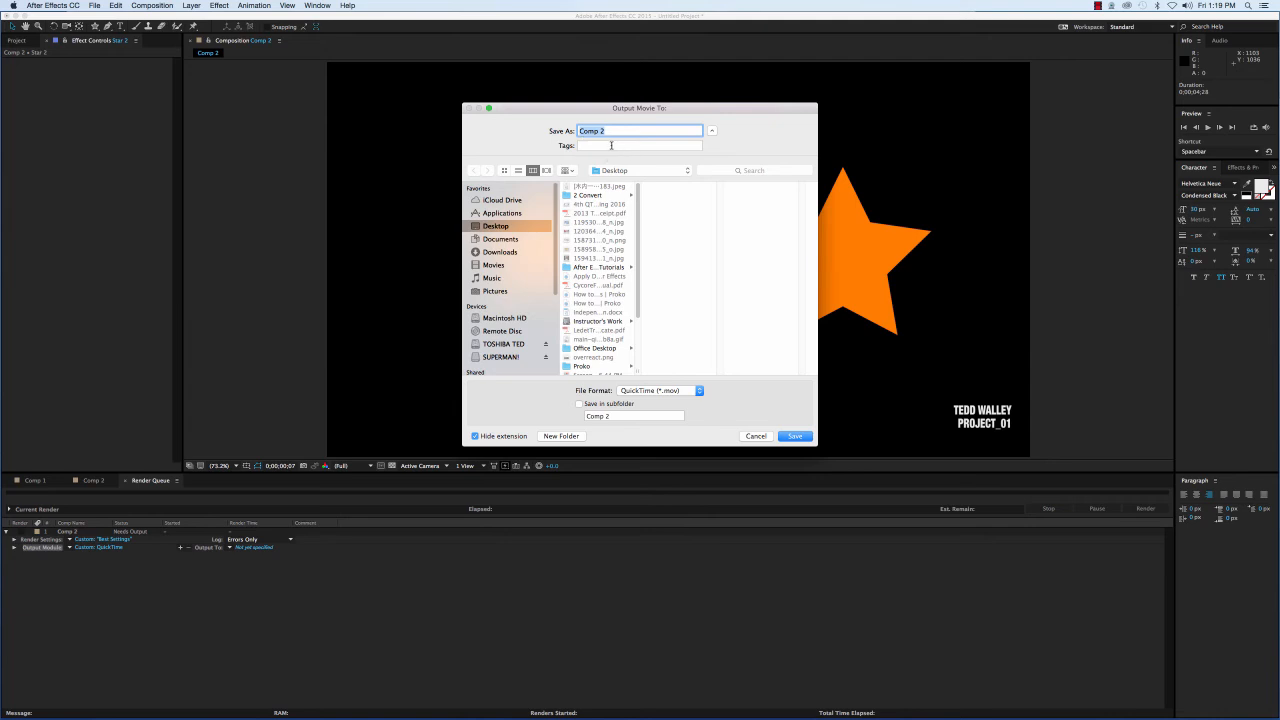
text(Tedd Walley_Project_01)
click(475, 436)
click(699, 390)
click(699, 390)
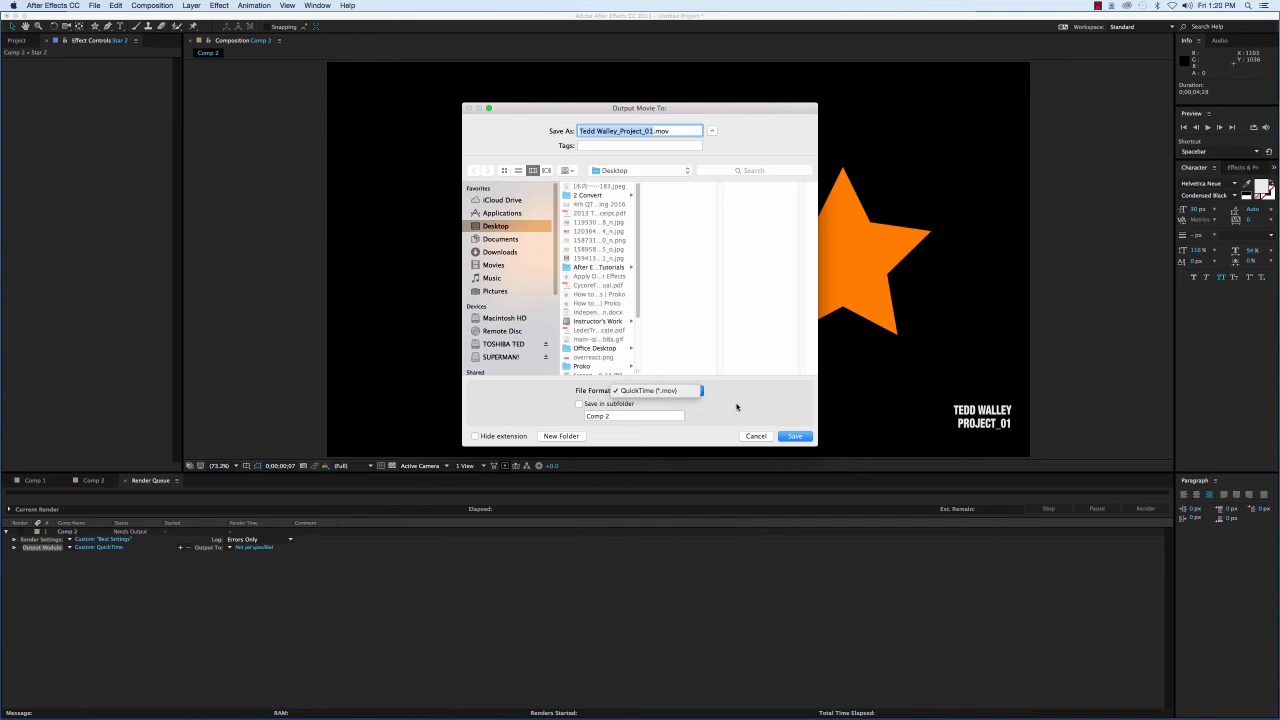
- Save the output to the After Effects Tutorials folder on the Desktop and render Comp 2
click(606, 267)
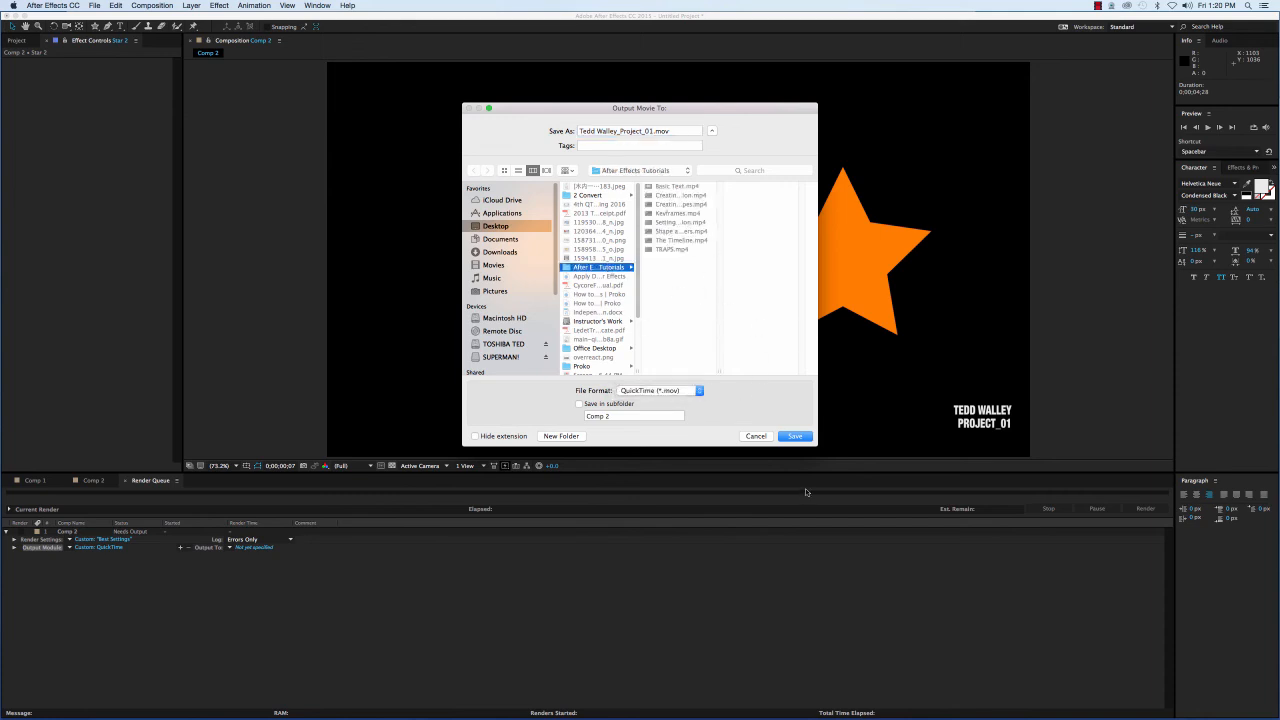
click(794, 437)
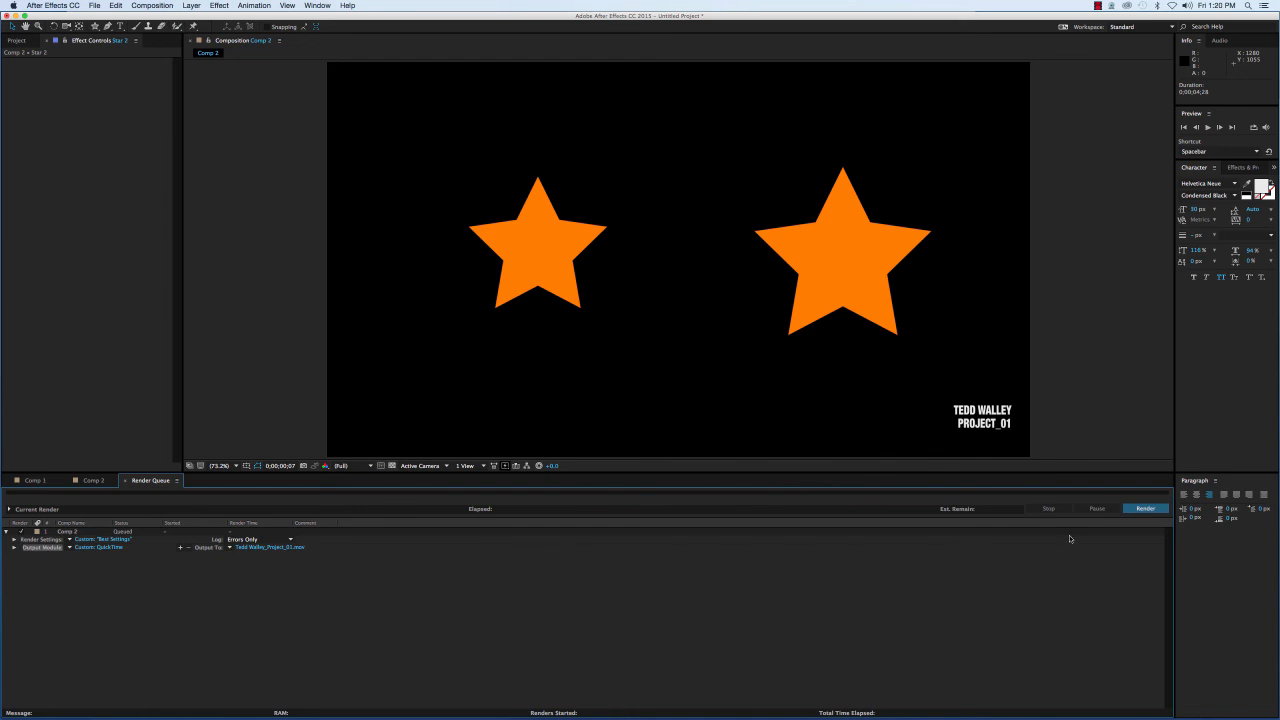
click(1140, 509)
click(1144, 509)
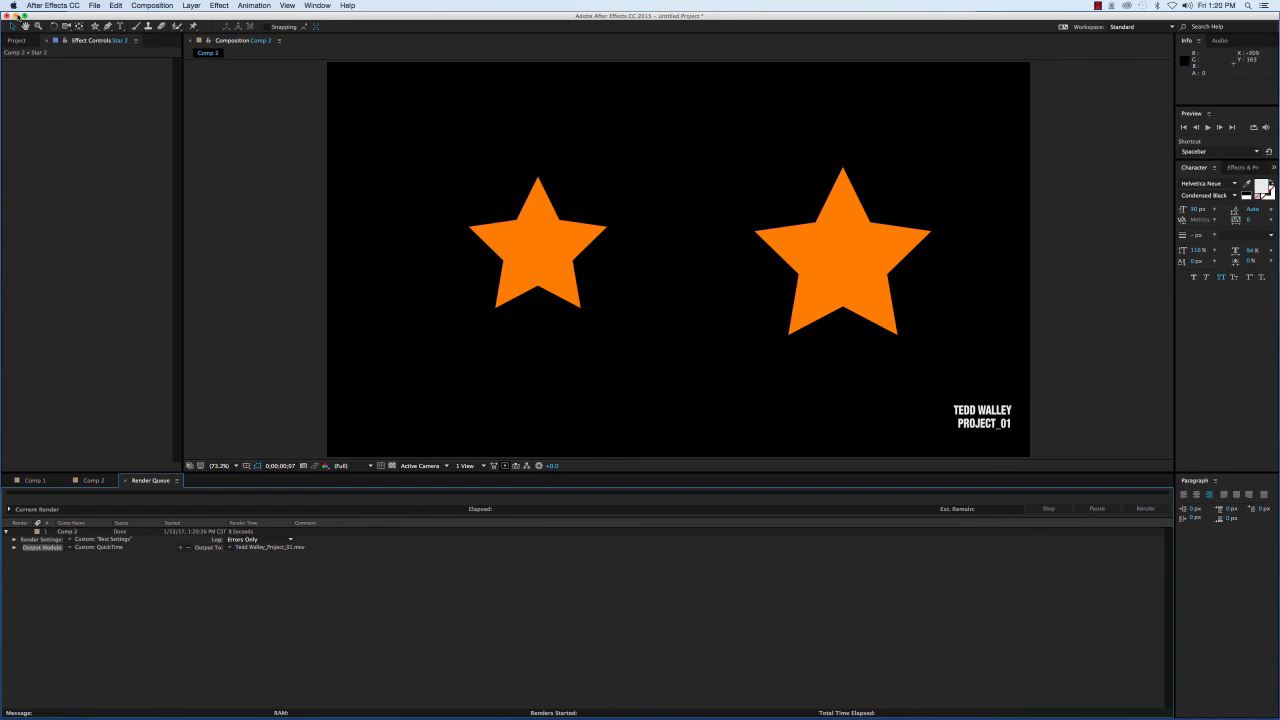
- Switch to Finder and select the rendered Project_01 movie in the After Effects Tutorials folder
click(16, 17)
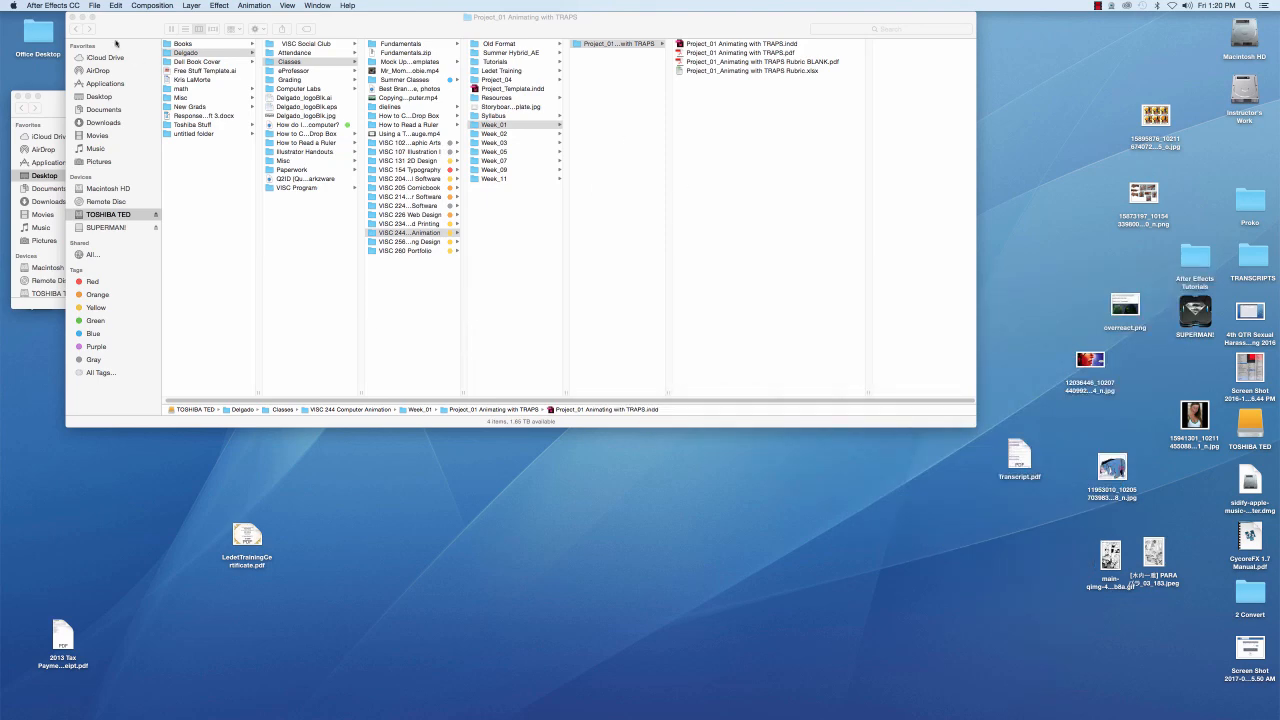
click(82, 17)
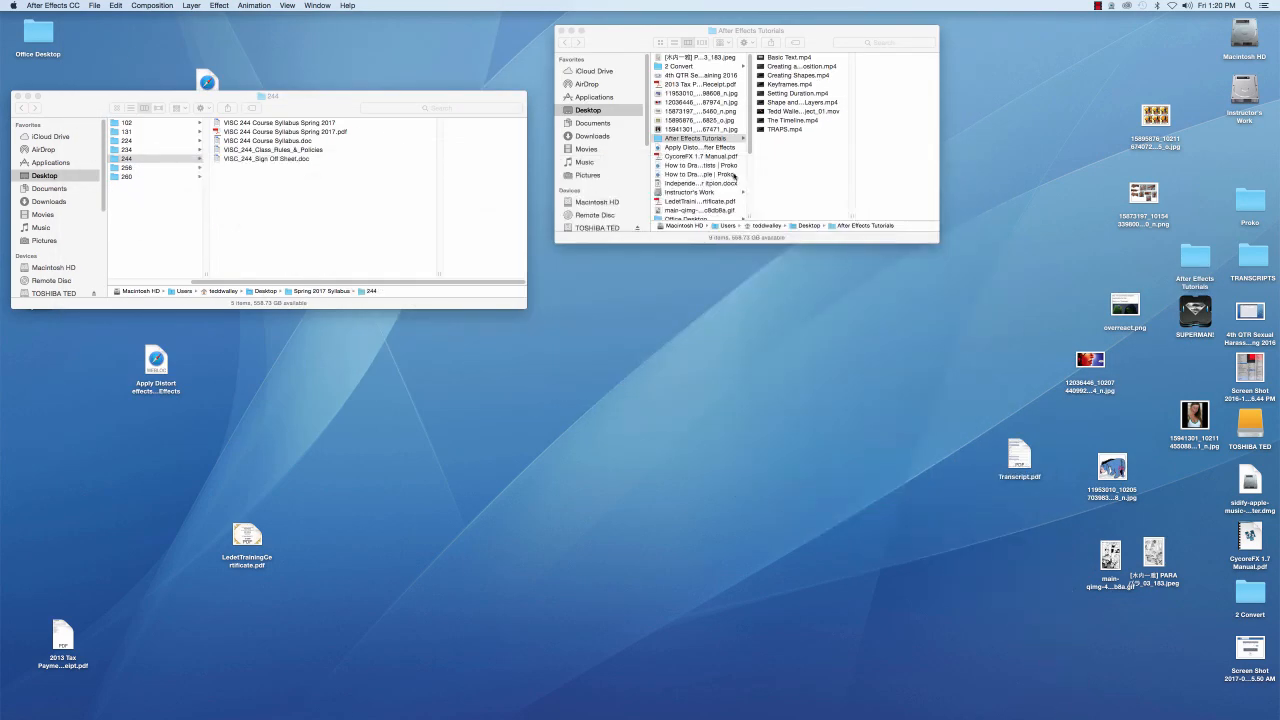
click(808, 172)
drag(828, 52, 730, 70)
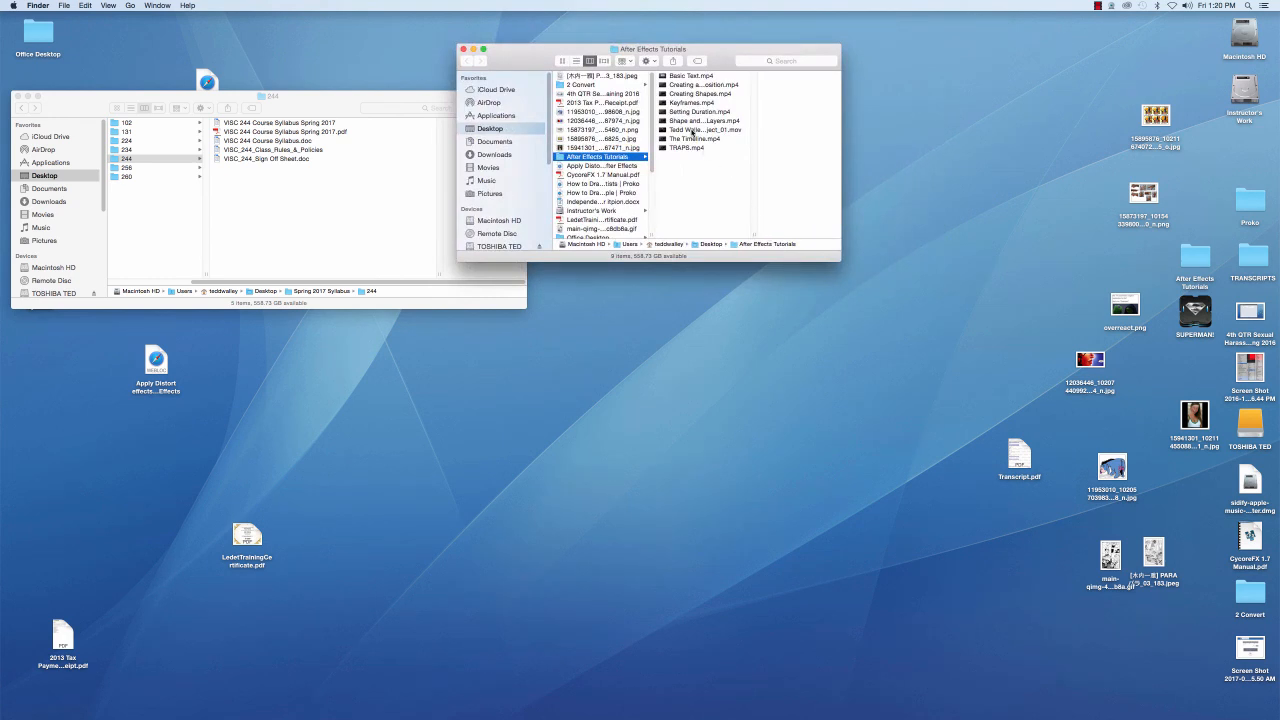
click(688, 129)
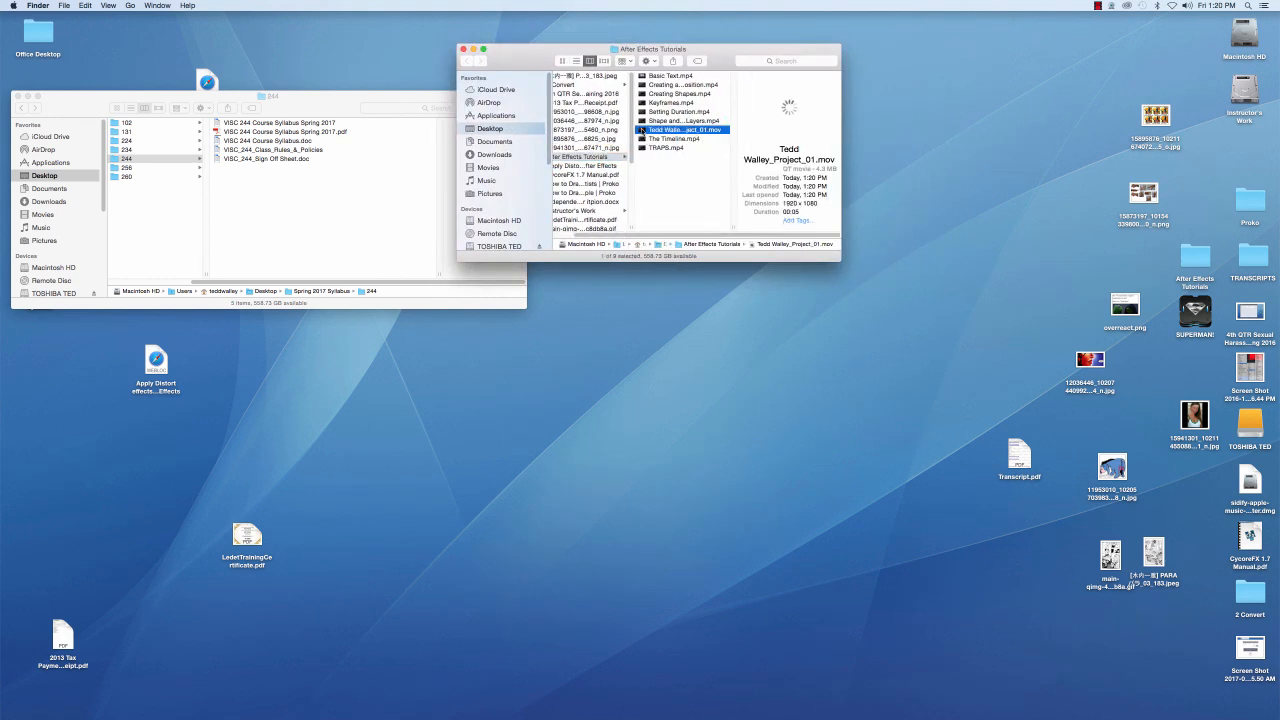
- Open the rendered movie in QuickTime Player, play it through, and close it
double_click(641, 131)
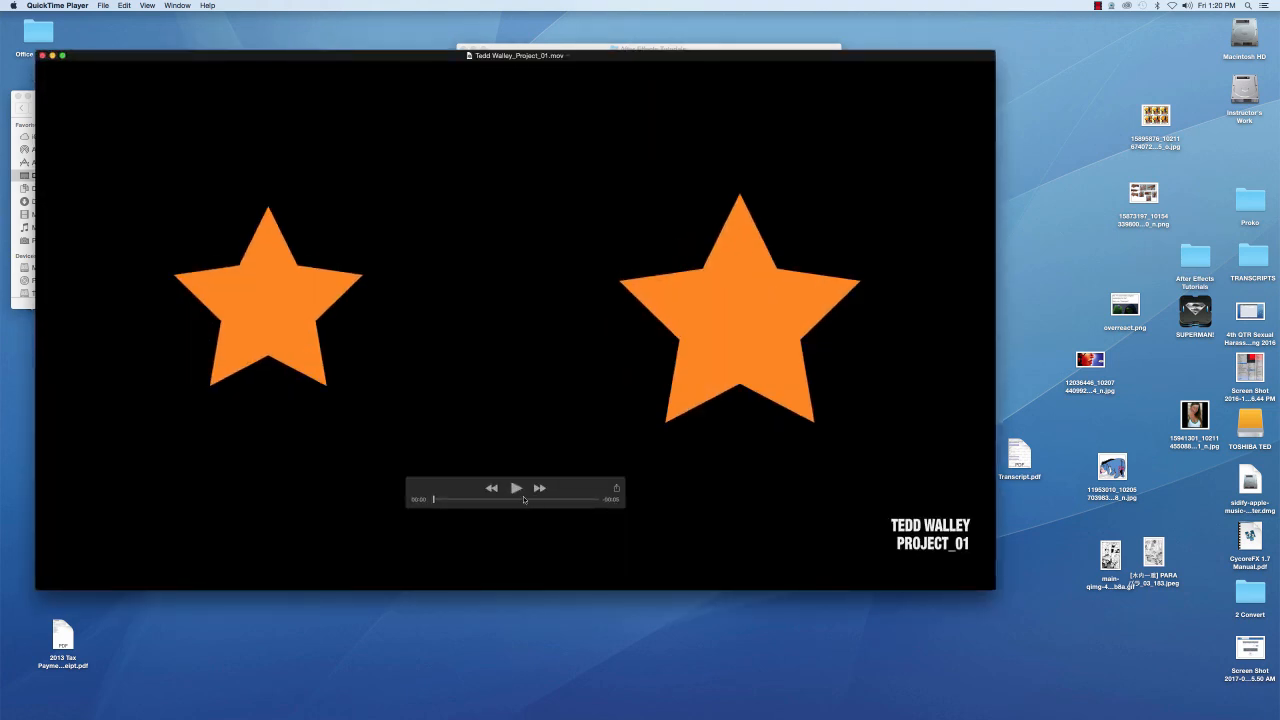
click(515, 488)
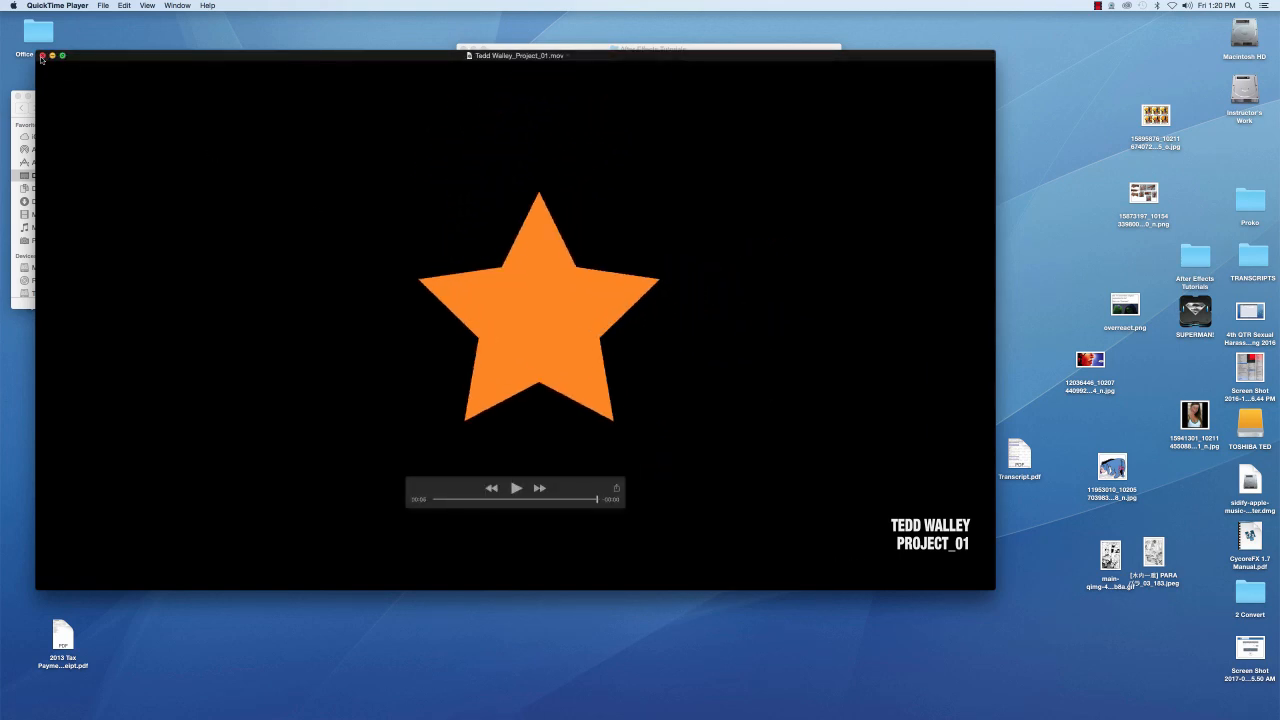
click(42, 55)
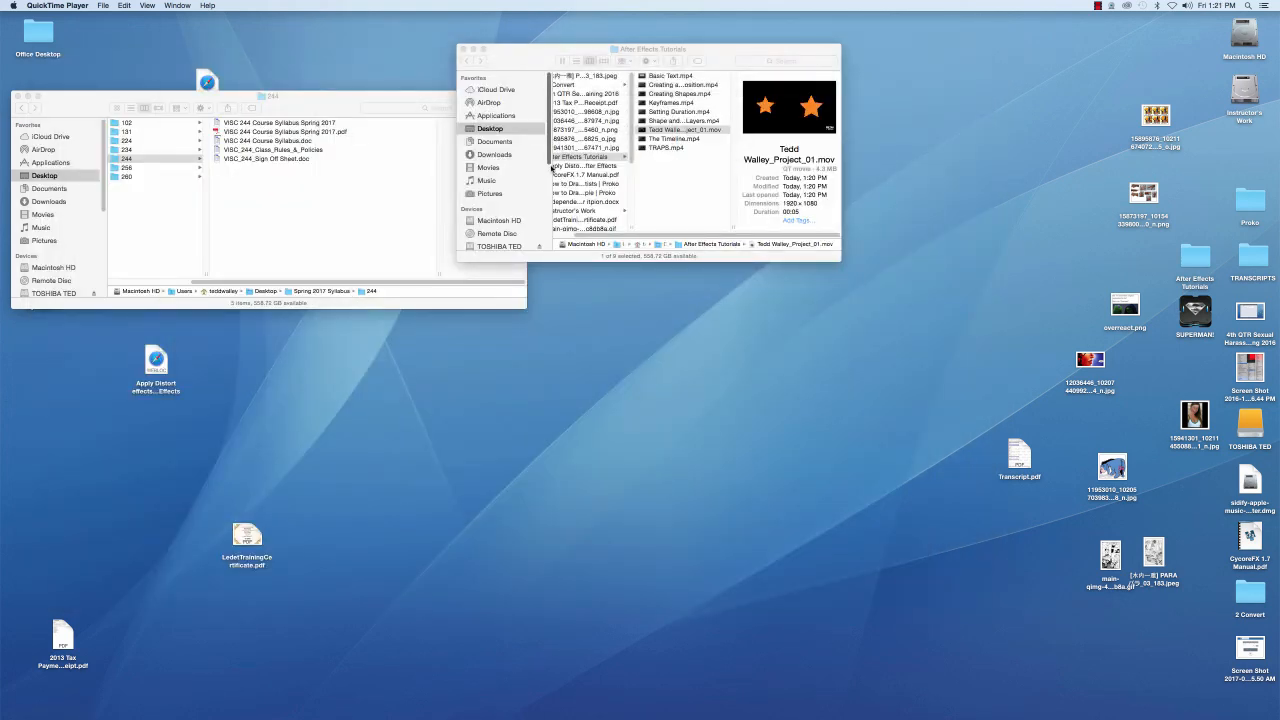